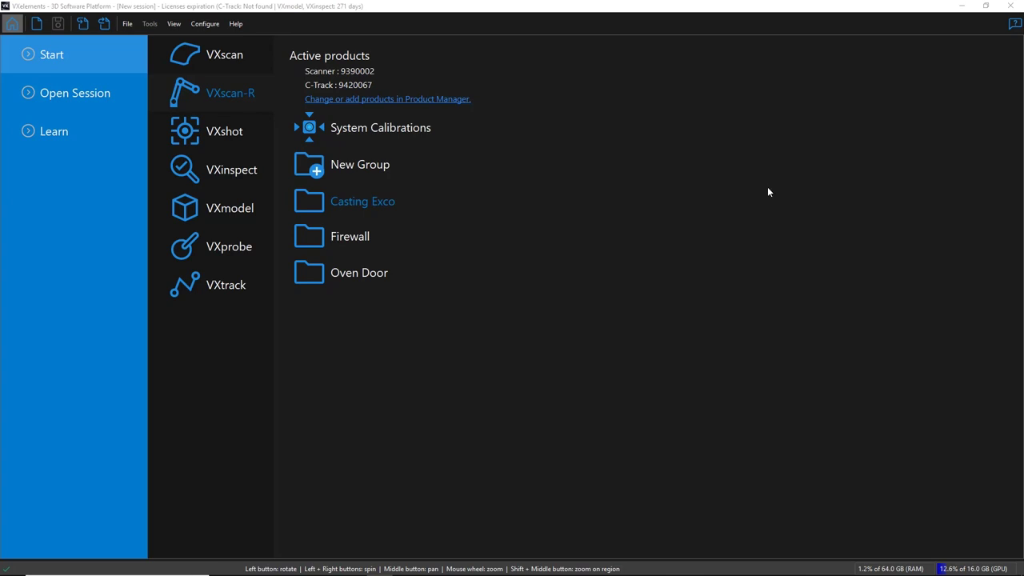
# - Start a new part group from the VXscan-R start page
pyautogui.click(385, 167)
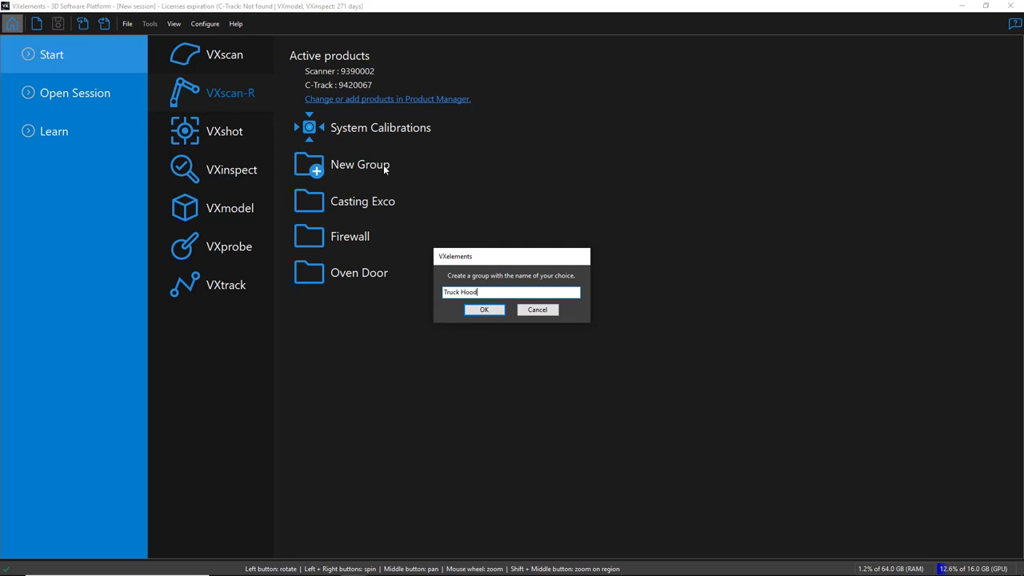
# - Name the group 'Truck Hood Demo', import Hood-Truck.stp as a new part, and hide the enclosure
pyautogui.write('Truck Hood Demo')
pyautogui.press('Return')
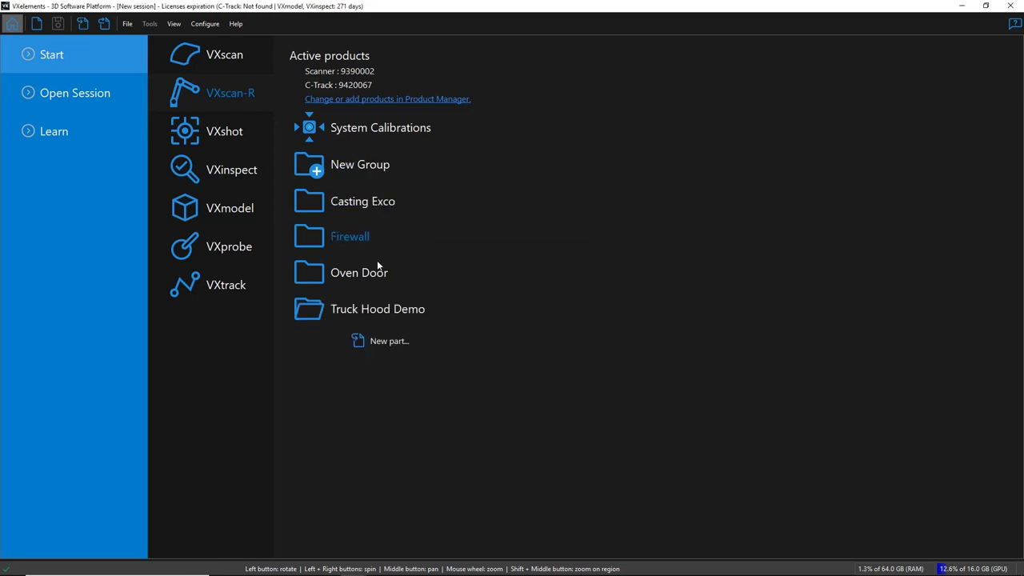
pyautogui.click(387, 344)
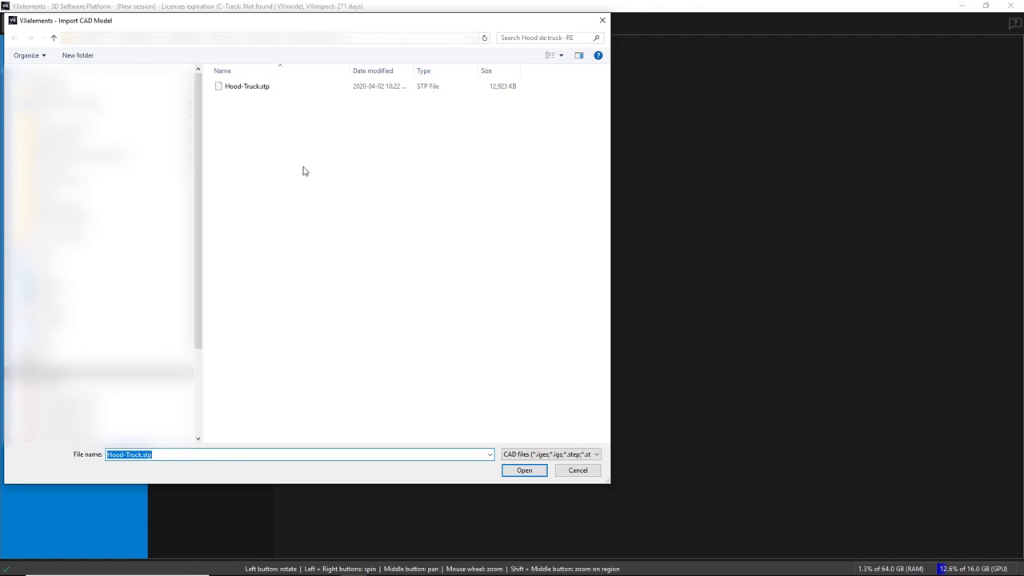
pyautogui.click(290, 89)
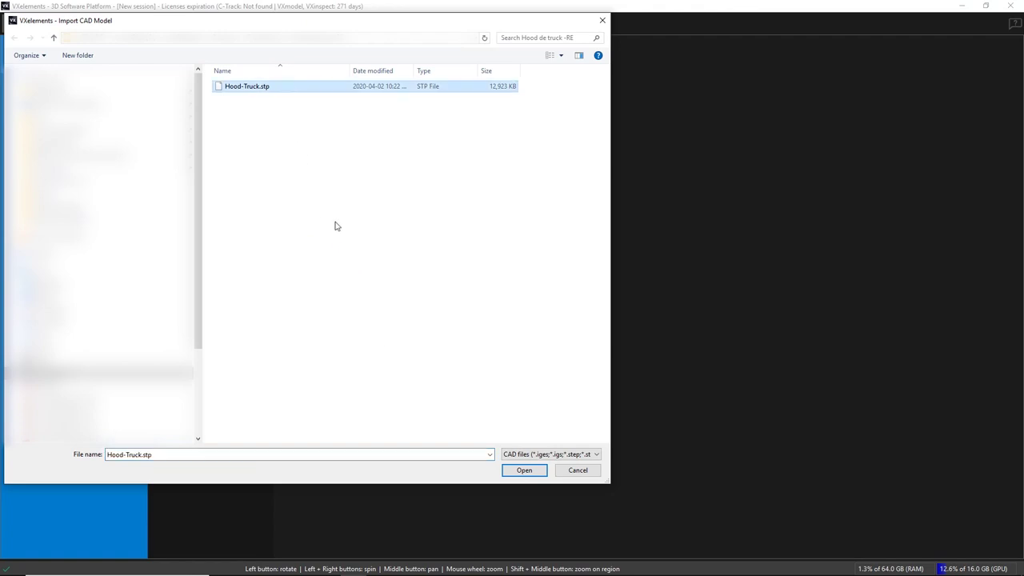
pyautogui.click(524, 470)
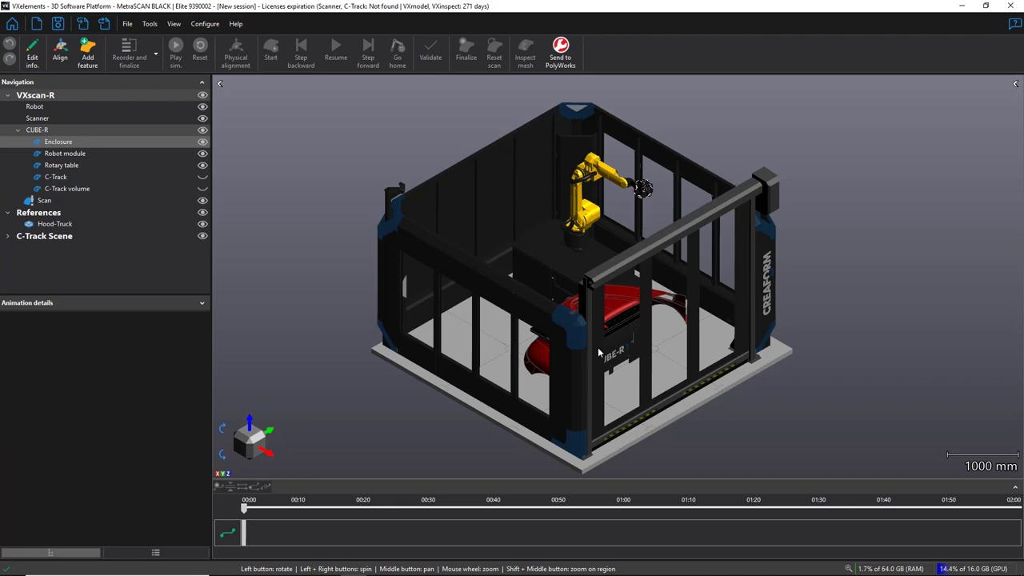
pyautogui.click(202, 142)
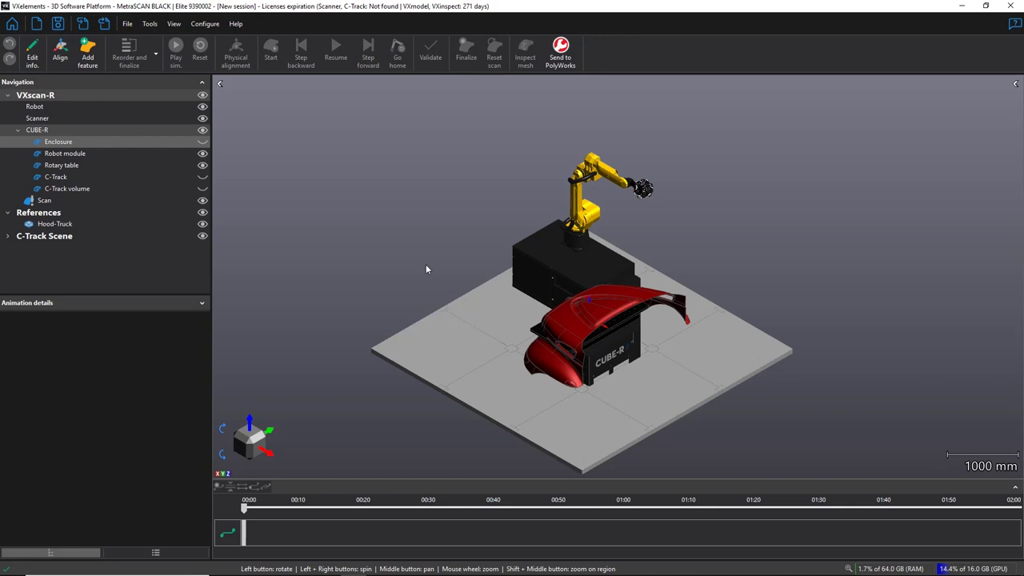
# - Raise the hood part 479.28 mm along Z with the manual offset alignment
pyautogui.click(64, 56)
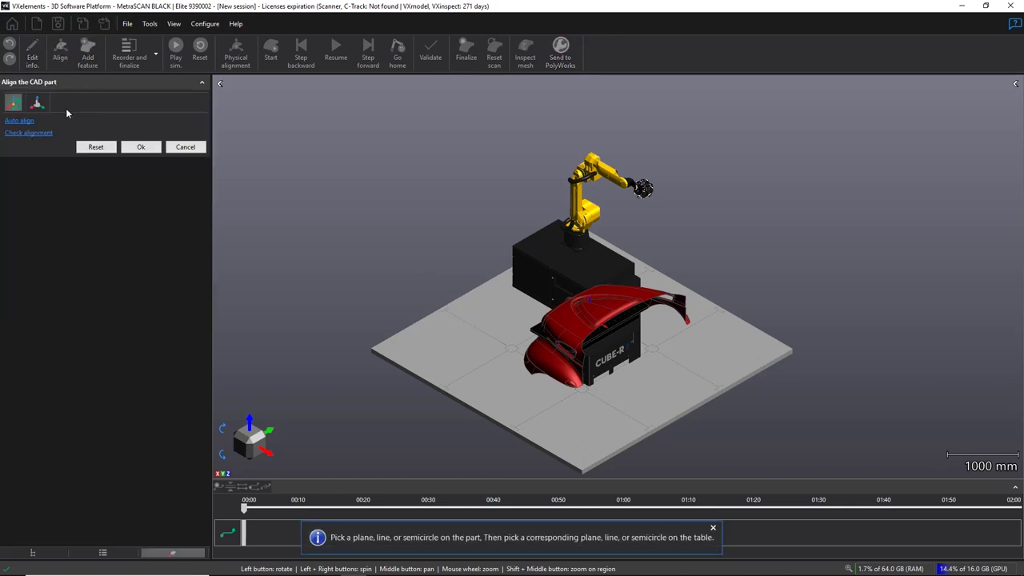
pyautogui.click(38, 108)
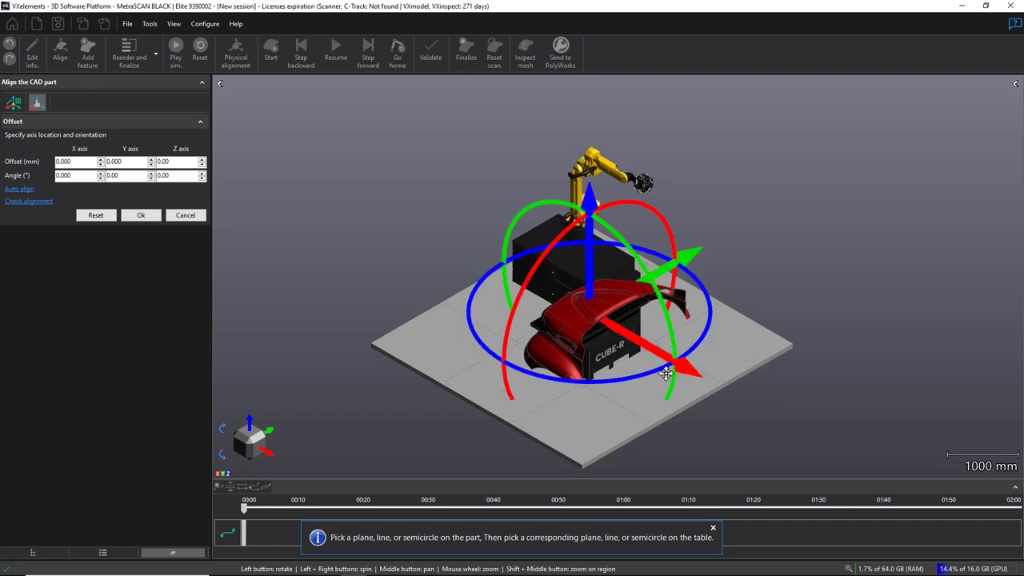
pyautogui.scroll(5, 652, 350)
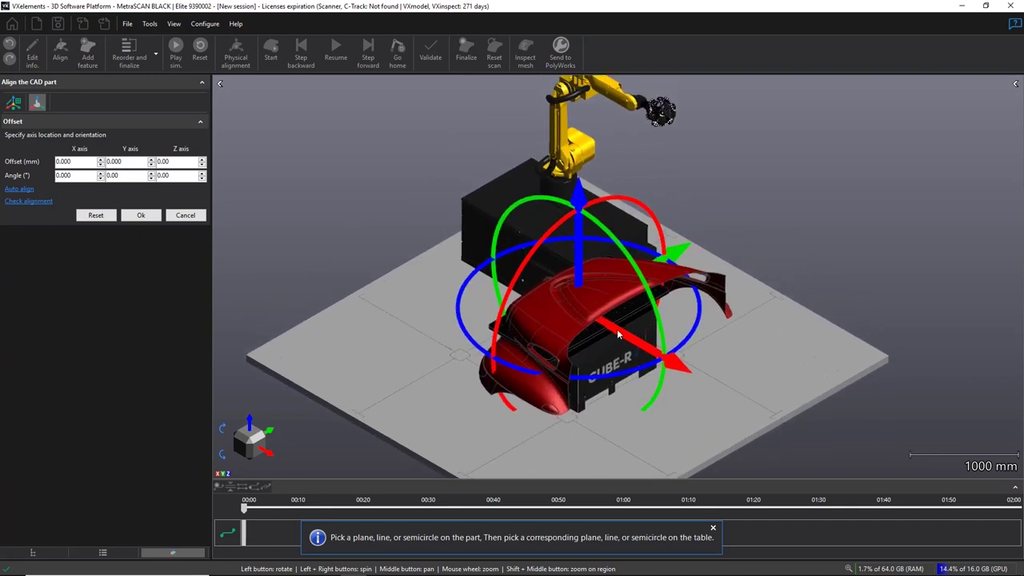
pyautogui.moveTo(584, 256); pyautogui.dragTo(582, 209)
# - Rotate the hood about -179° around the vertical axis and apply the alignment
pyautogui.click(262, 448)
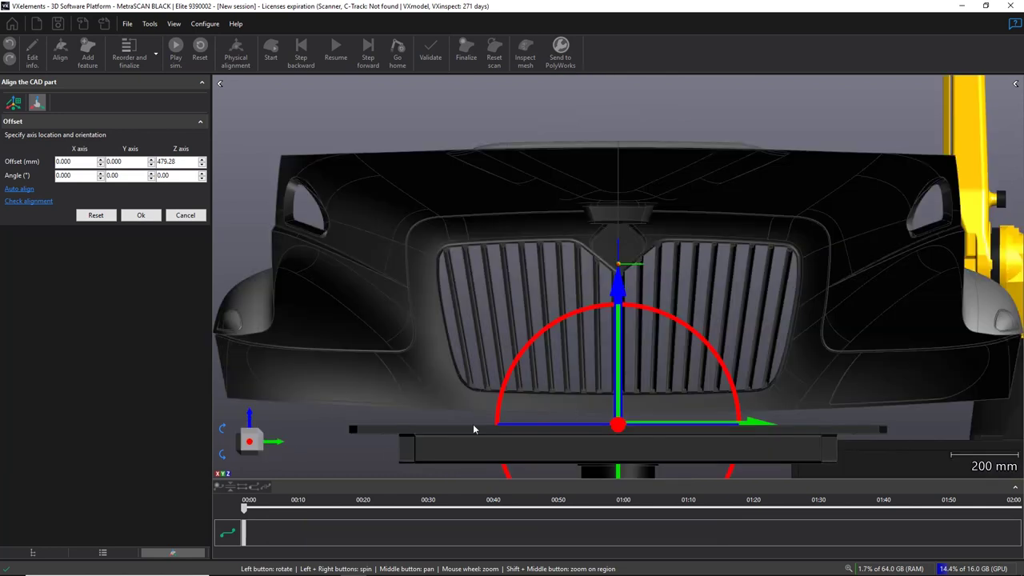
pyautogui.moveTo(425, 442); pyautogui.dragTo(727, 400)
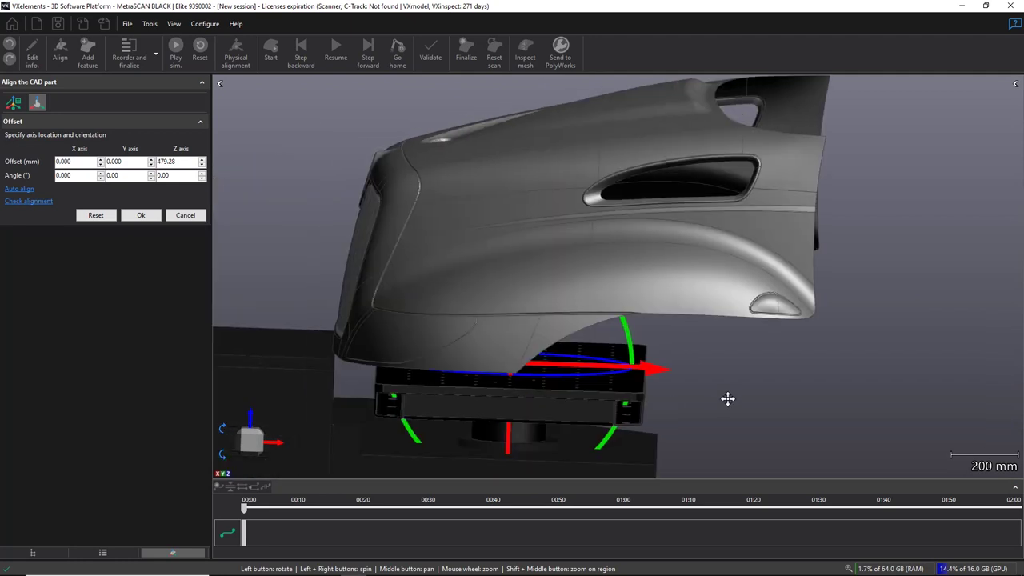
pyautogui.click(261, 442)
pyautogui.scroll(-5, 379, 453)
pyautogui.moveTo(379, 453); pyautogui.dragTo(326, 418)
pyautogui.click(250, 417)
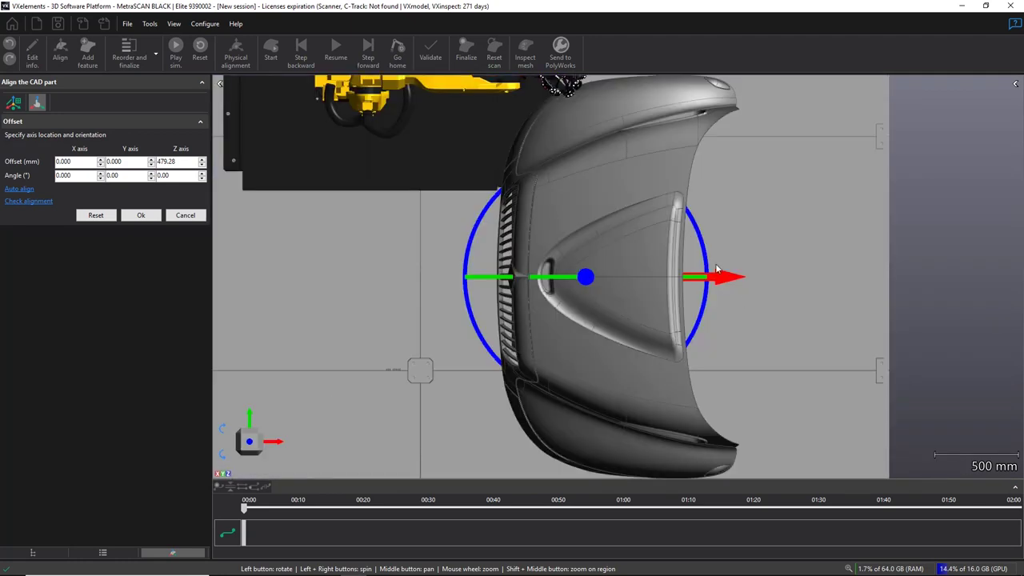
pyautogui.moveTo(715, 312); pyautogui.dragTo(501, 299)
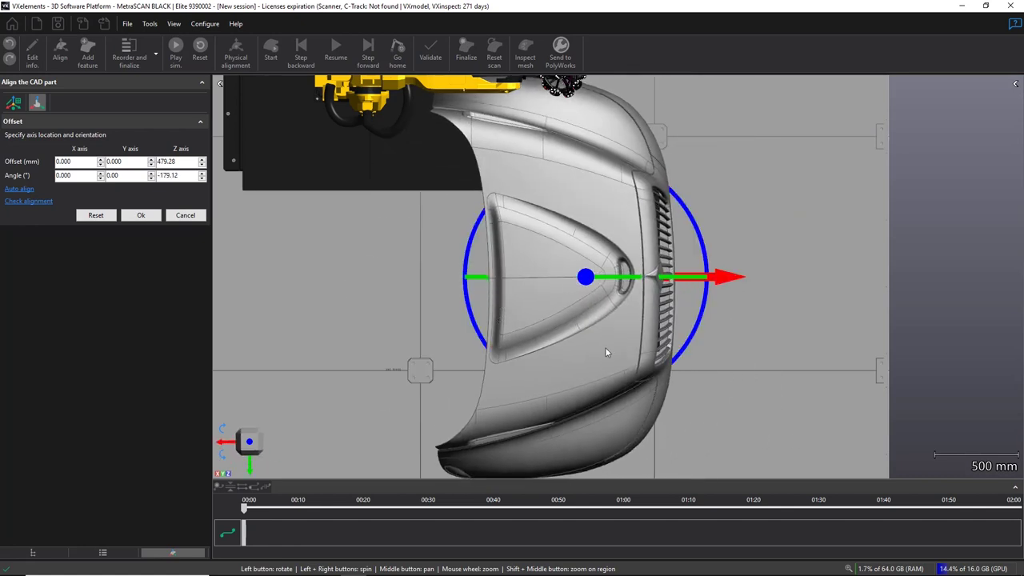
pyautogui.scroll(-5, 814, 420)
pyautogui.moveTo(776, 391); pyautogui.dragTo(755, 348)
pyautogui.scroll(3, 755, 348)
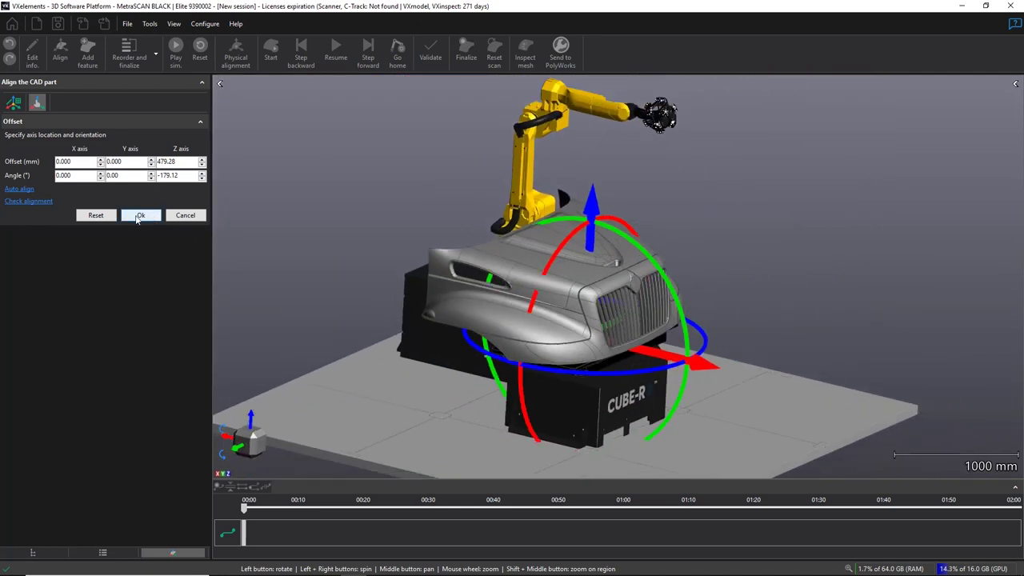
pyautogui.click(145, 222)
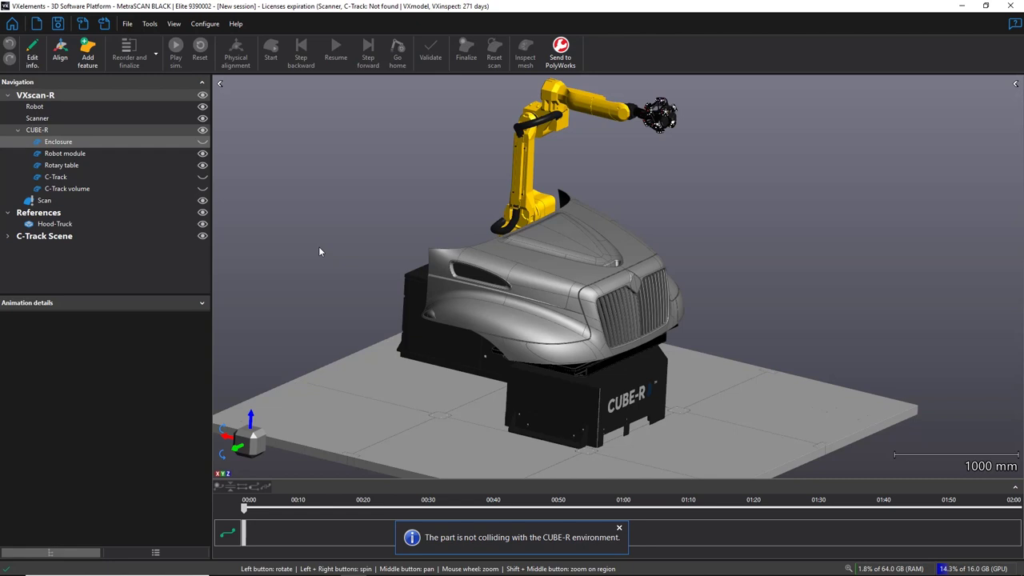
# - Create Edge 1 along the hood's rear side edge, extended down the door edge
pyautogui.click(88, 57)
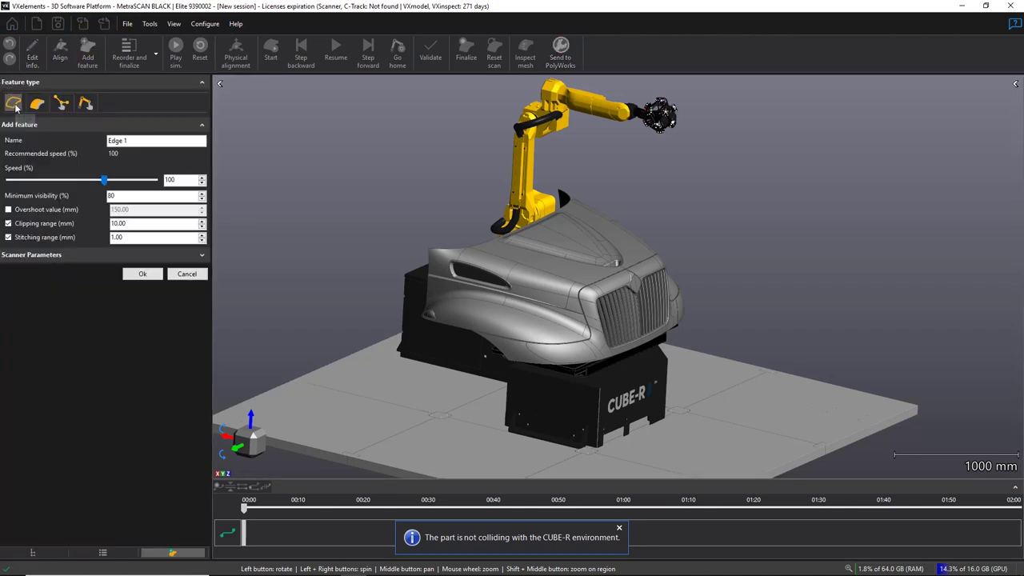
pyautogui.scroll(10, 353, 281)
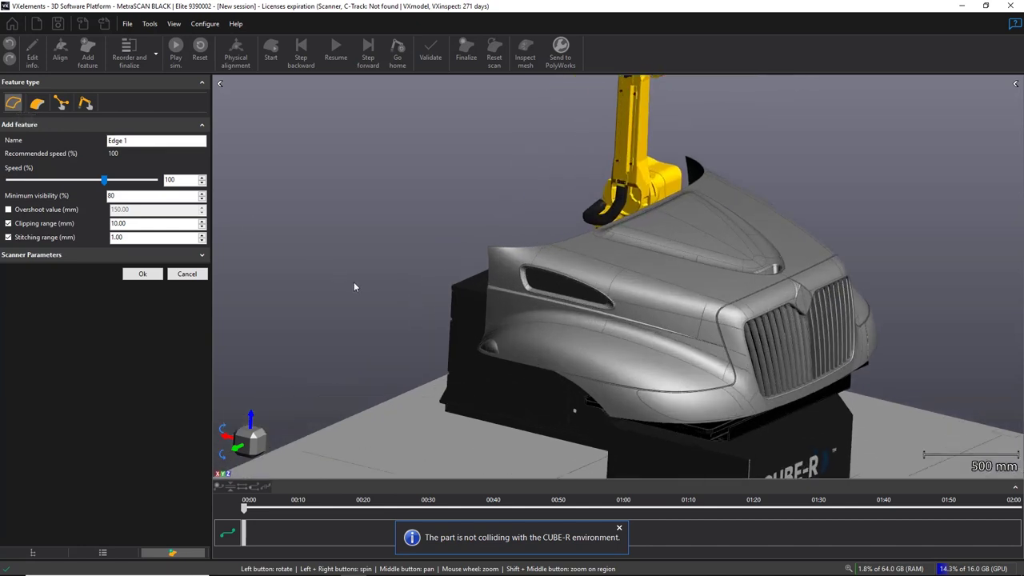
pyautogui.moveTo(568, 251); pyautogui.dragTo(425, 245)
pyautogui.click(538, 206)
pyautogui.scroll(4, 536, 207)
pyautogui.scroll(-2, 564, 391)
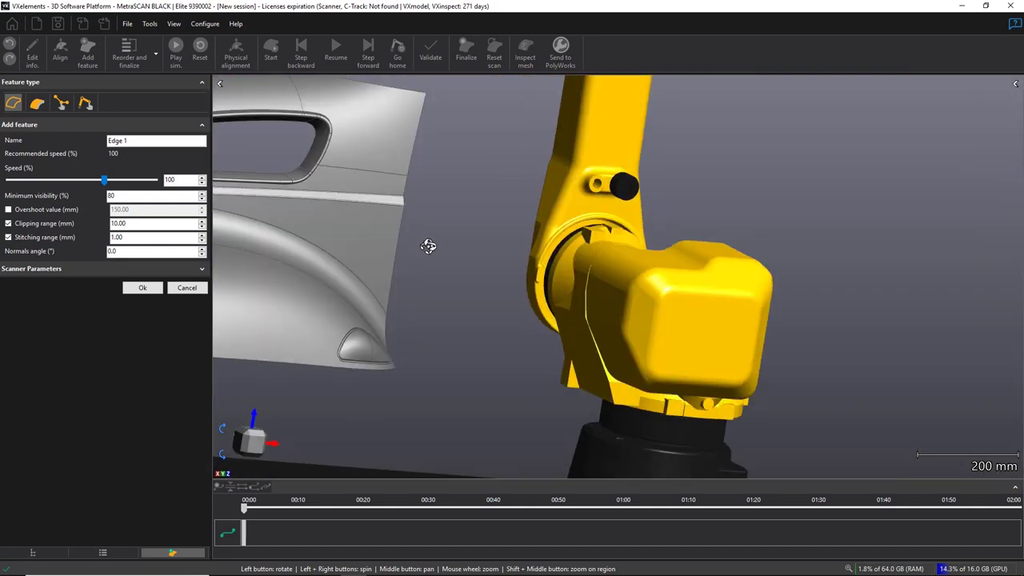
pyautogui.click(391, 316)
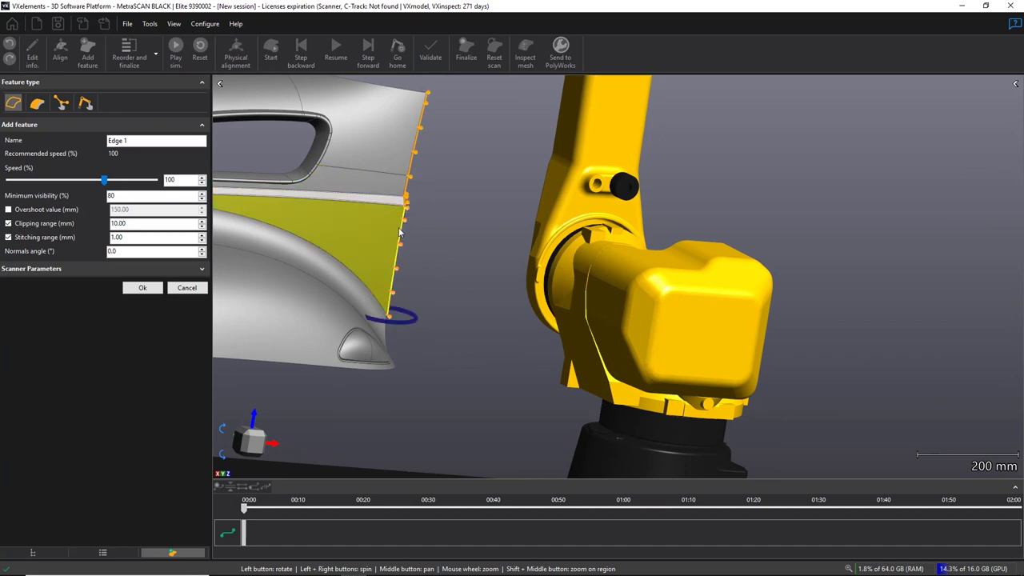
pyautogui.click(142, 288)
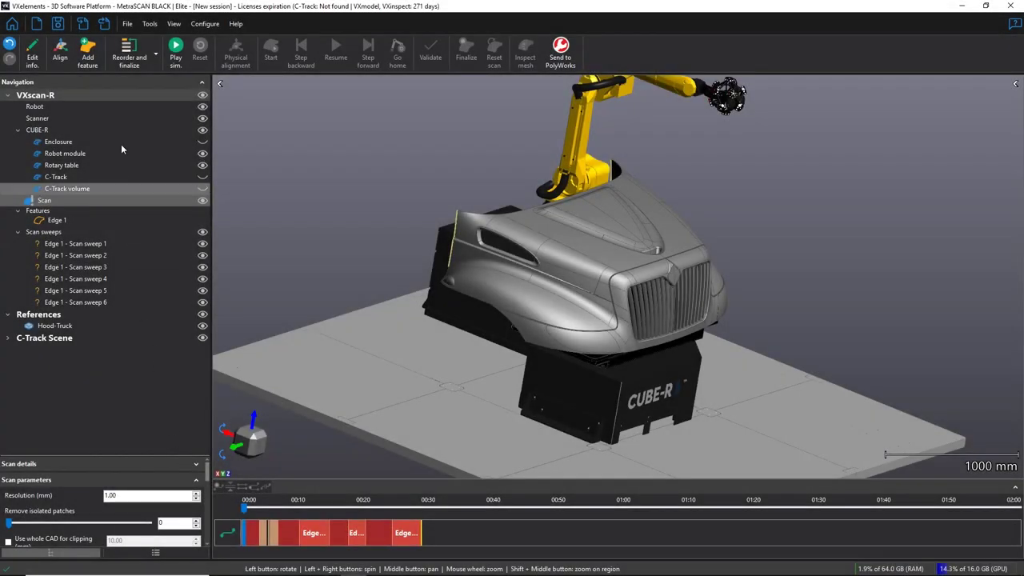
# - Start a Surface feature and select the hood top patch
pyautogui.click(87, 52)
pyautogui.click(37, 102)
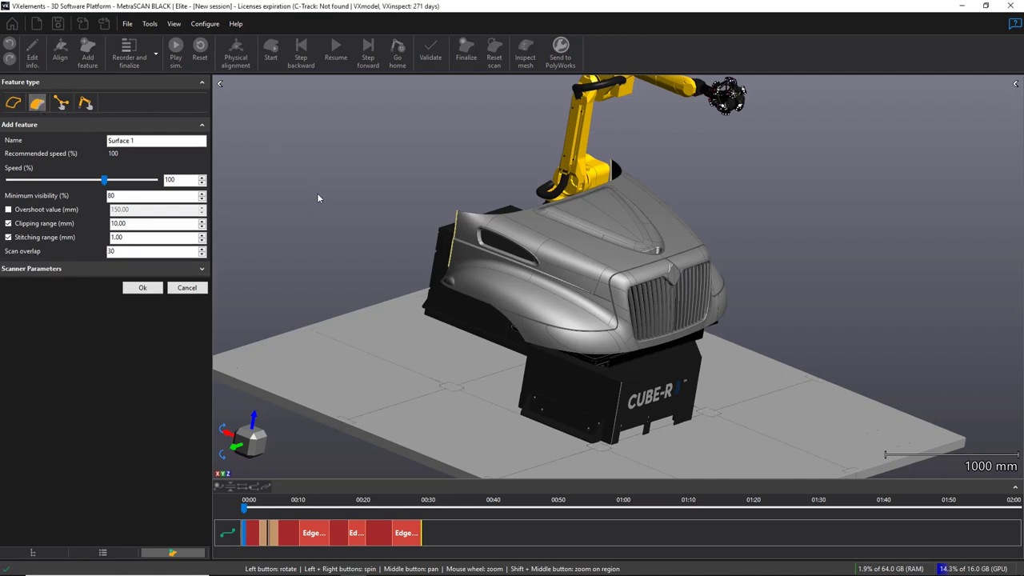
pyautogui.moveTo(324, 204); pyautogui.dragTo(290, 211)
pyautogui.click(413, 220)
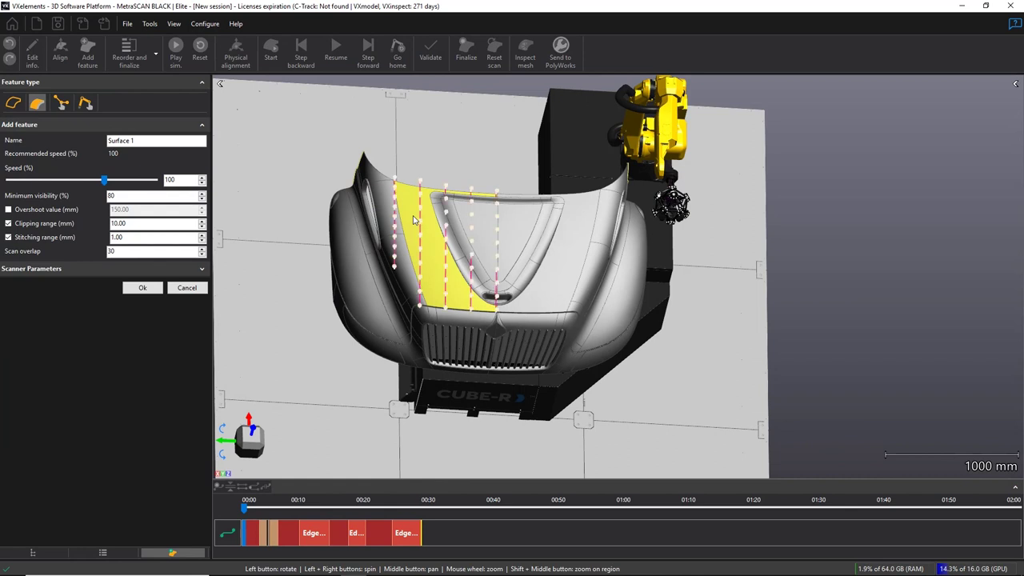
pyautogui.scroll(5, 472, 240)
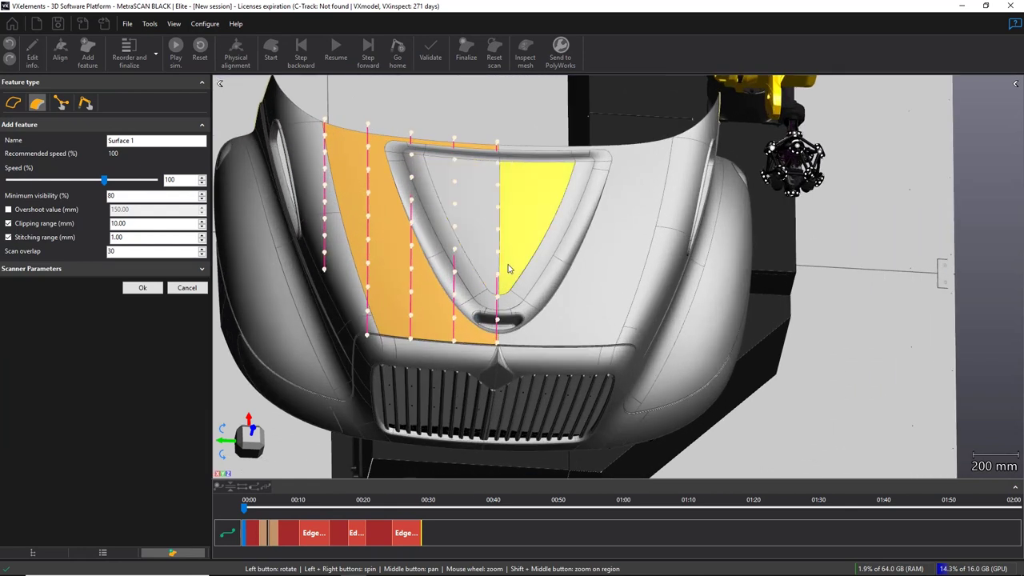
pyautogui.moveTo(480, 264); pyautogui.dragTo(510, 276)
pyautogui.moveTo(680, 267); pyautogui.dragTo(688, 192)
pyautogui.scroll(-3, 467, 264)
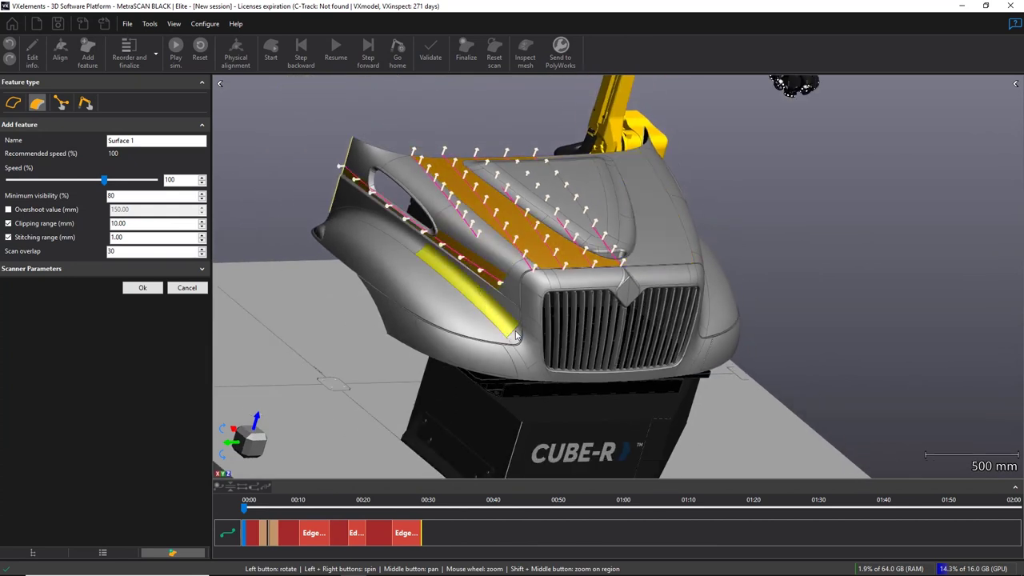
# - Add the fender and below-window strips on both sides, then create Surface 1
pyautogui.click(488, 307)
pyautogui.click(399, 235)
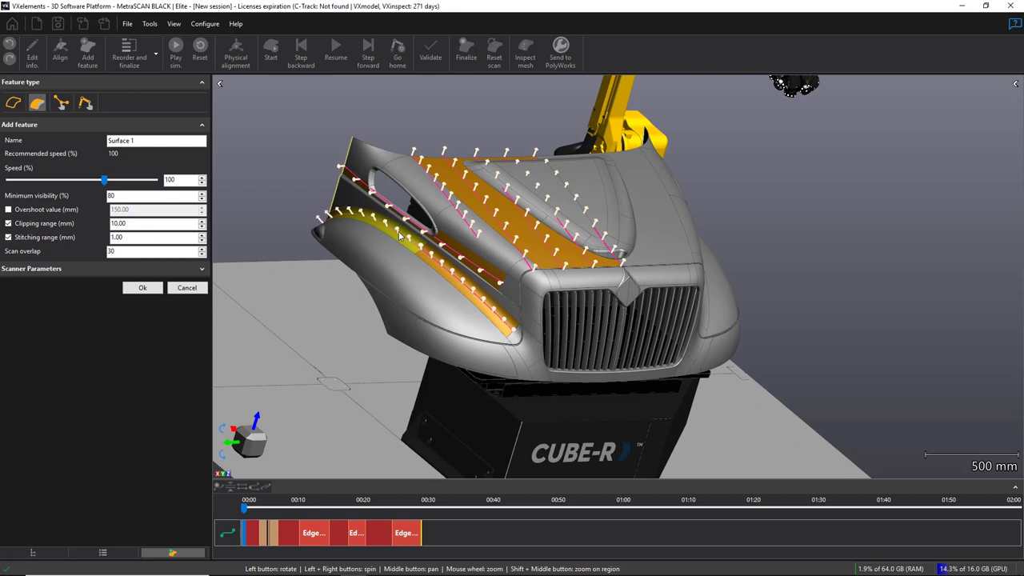
pyautogui.moveTo(458, 259); pyautogui.dragTo(548, 301)
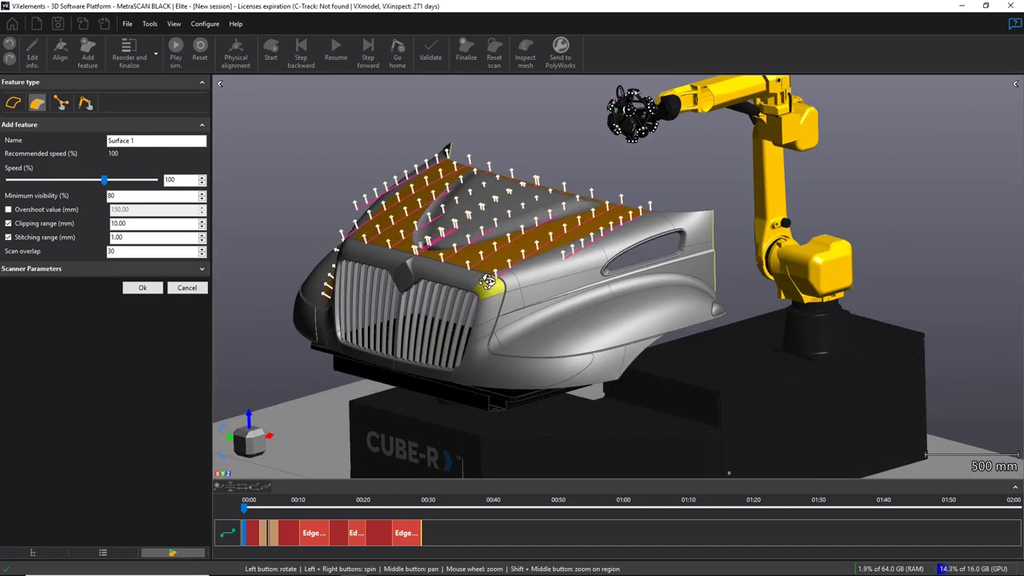
pyautogui.click(550, 306)
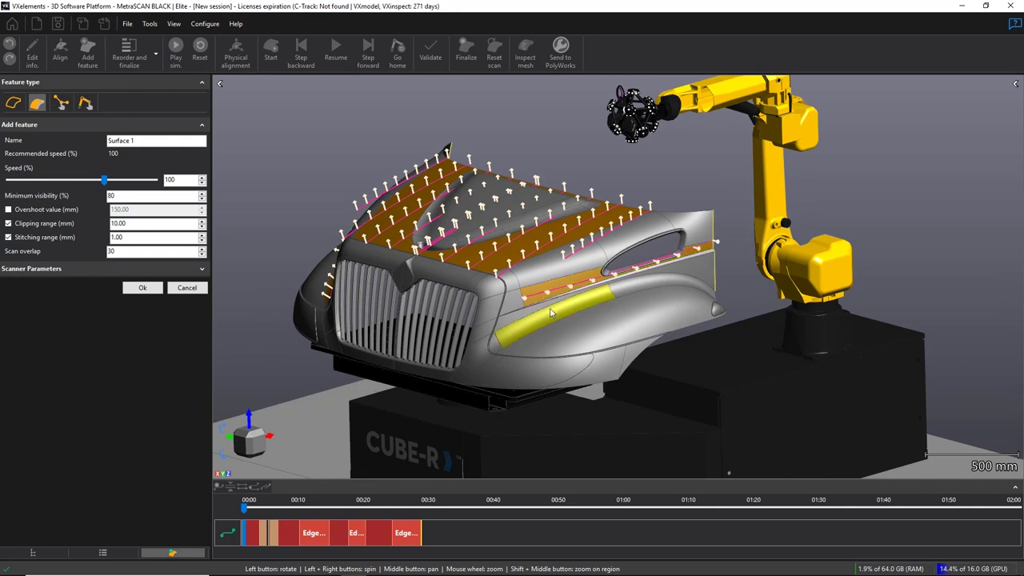
pyautogui.click(625, 292)
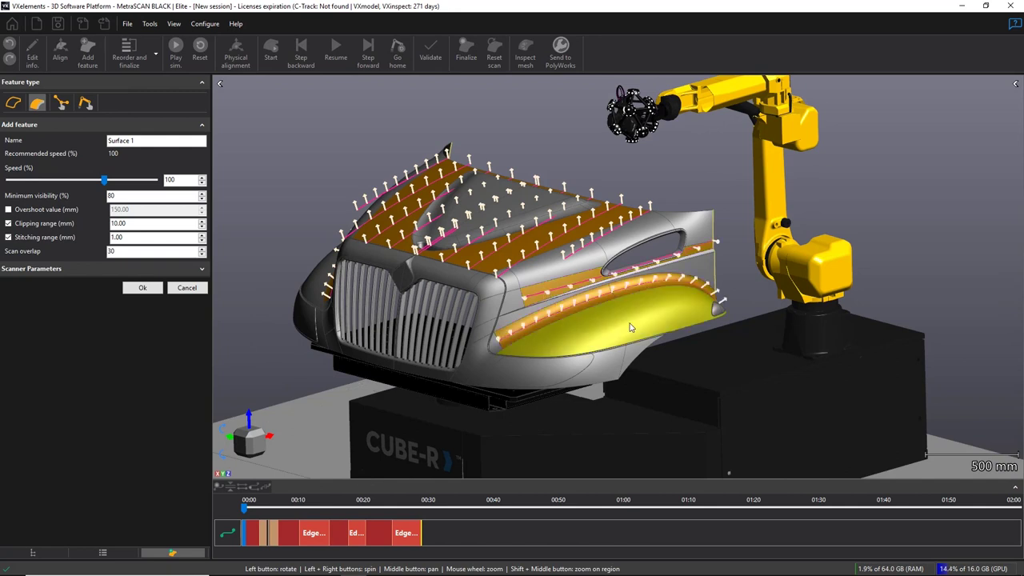
pyautogui.moveTo(624, 308)
pyautogui.mouseDown()
pyautogui.moveTo(679, 320)
pyautogui.moveTo(639, 317)
pyautogui.mouseUp()
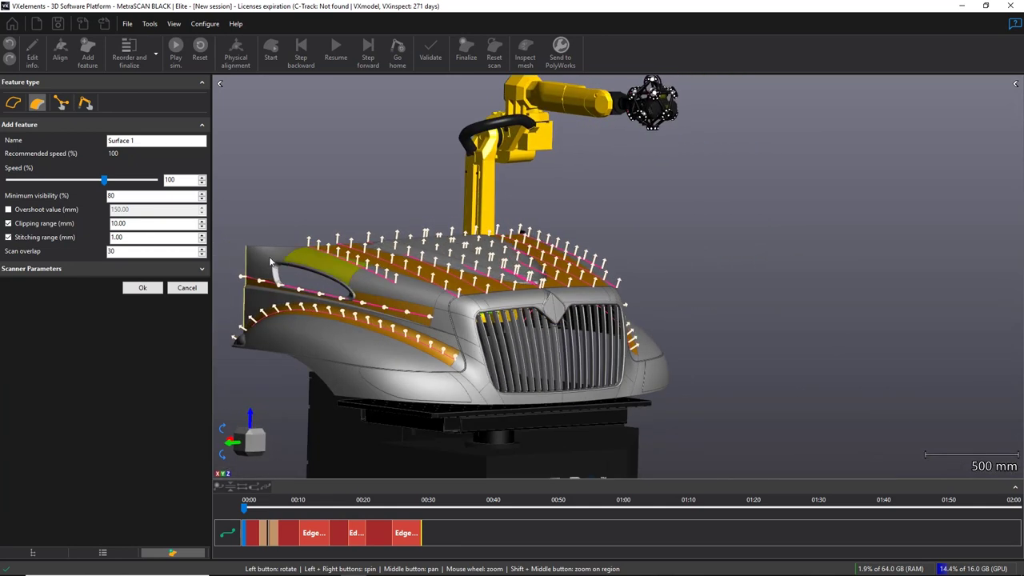
pyautogui.click(143, 288)
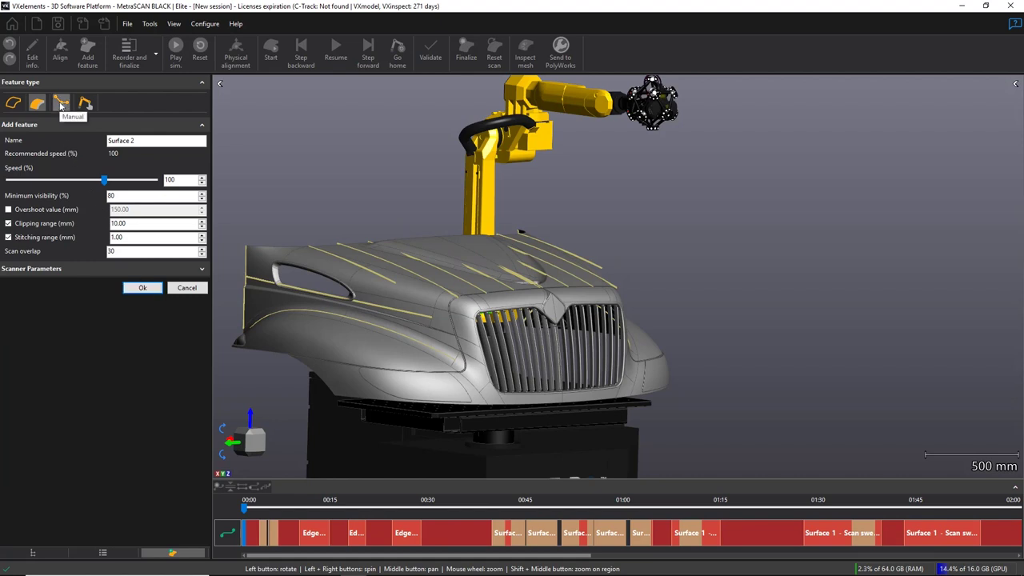
# - Trace a Manual path along the grille's top, middle, left and bottom edges and generate it
pyautogui.click(60, 104)
pyautogui.moveTo(275, 289); pyautogui.dragTo(383, 356)
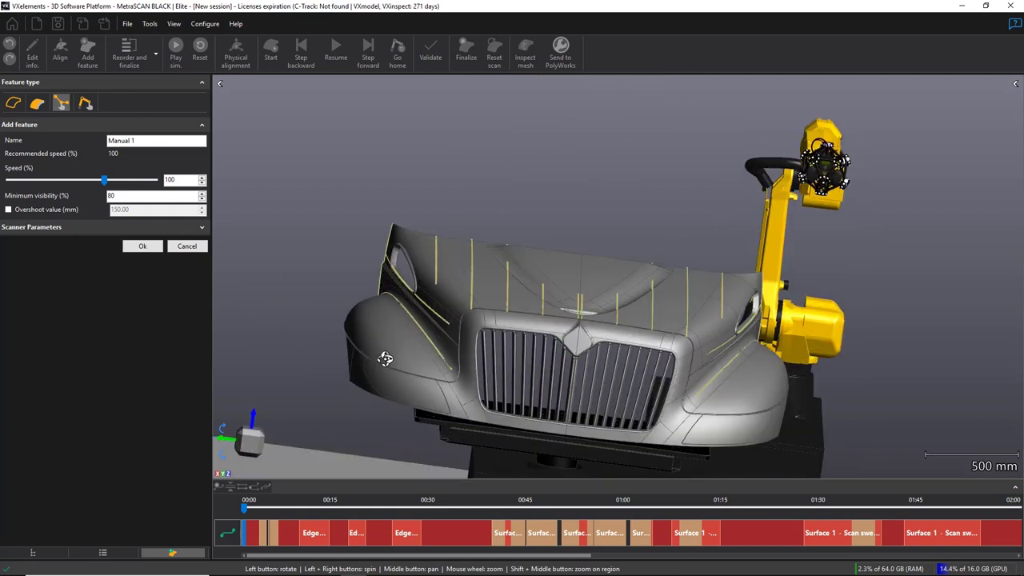
pyautogui.click(475, 326)
pyautogui.click(575, 340)
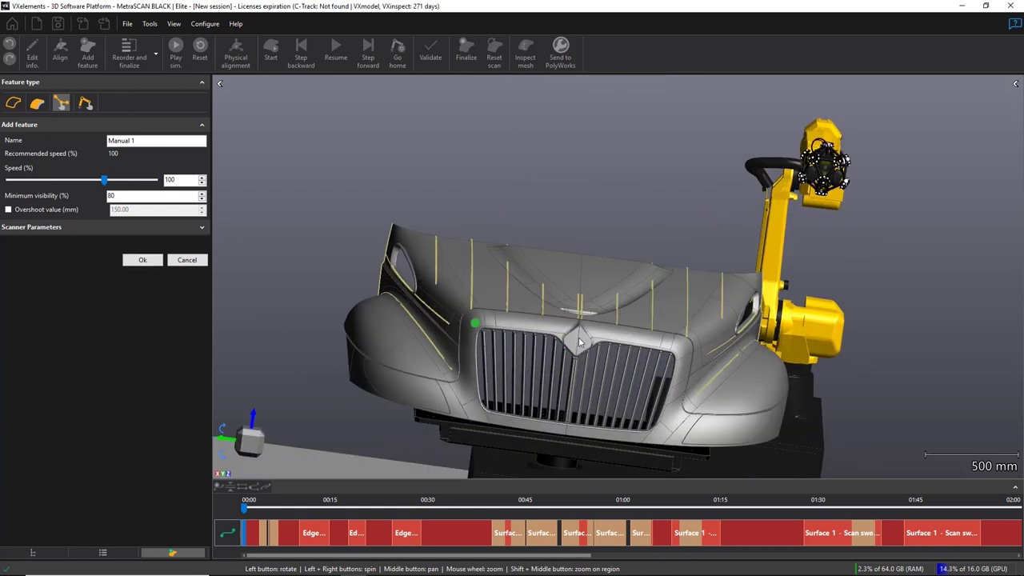
pyautogui.click(684, 352)
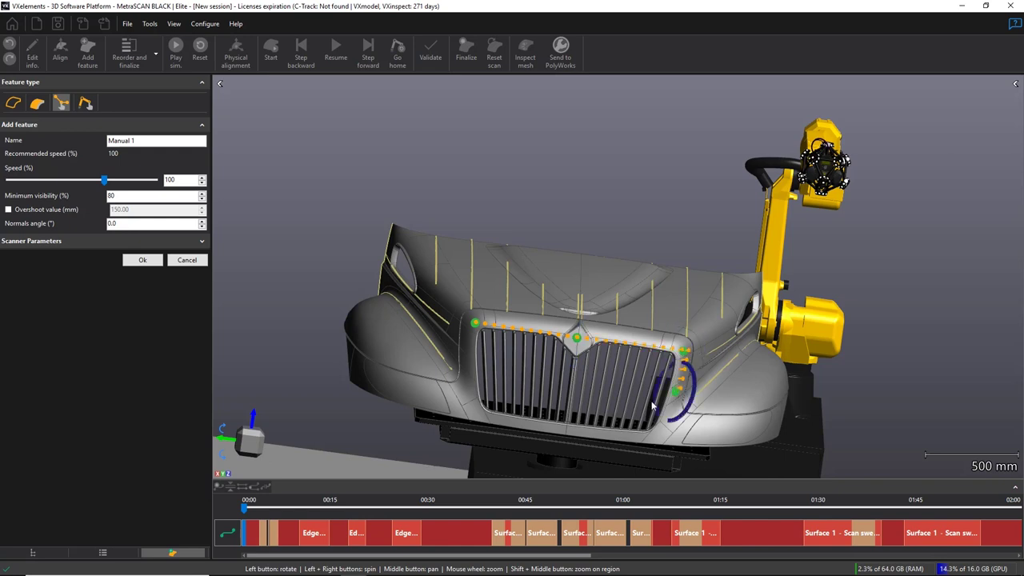
pyautogui.scroll(5, 573, 387)
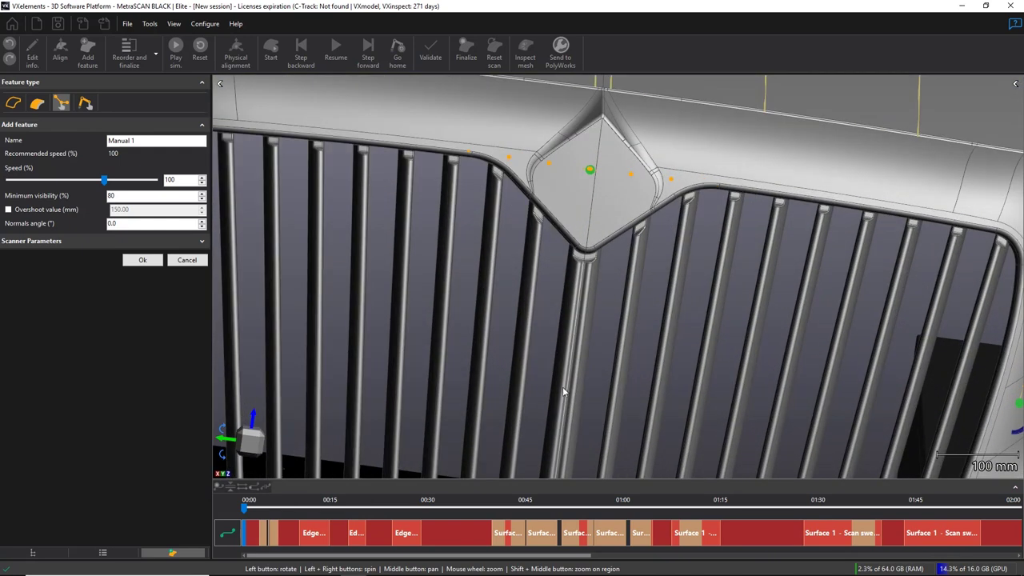
pyautogui.click(563, 388)
pyautogui.scroll(-5, 530, 387)
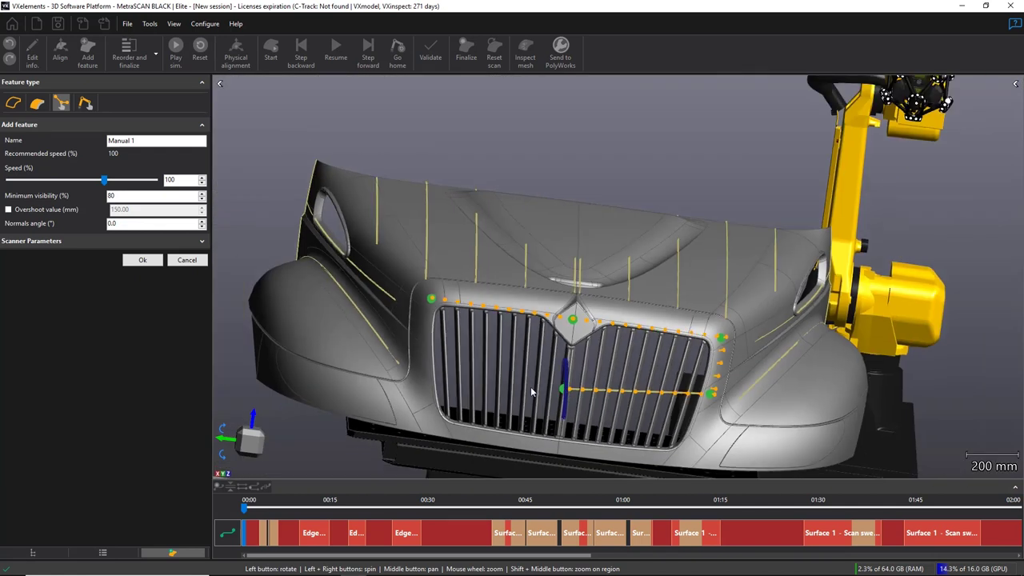
pyautogui.click(427, 360)
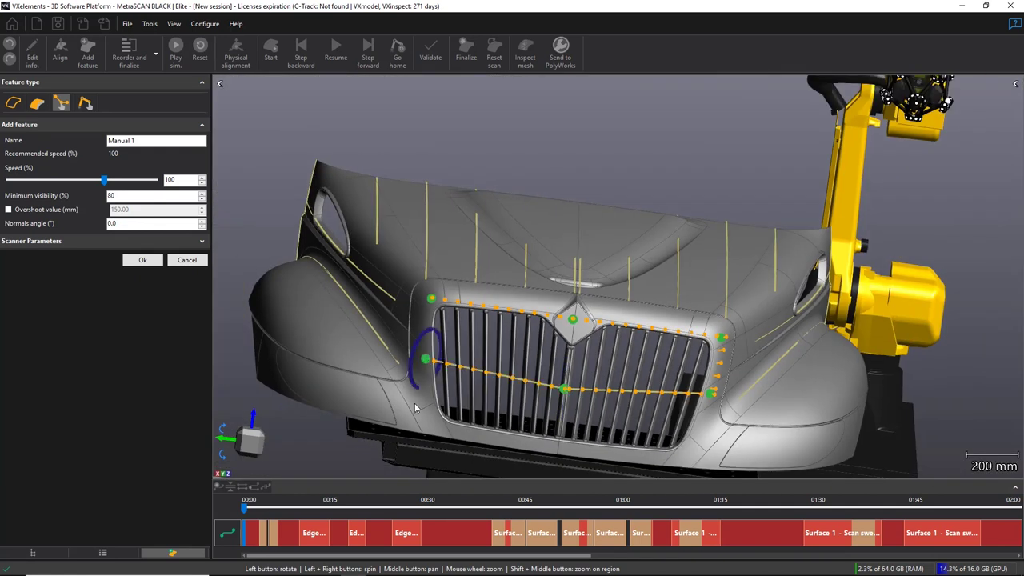
pyautogui.click(558, 449)
pyautogui.click(708, 463)
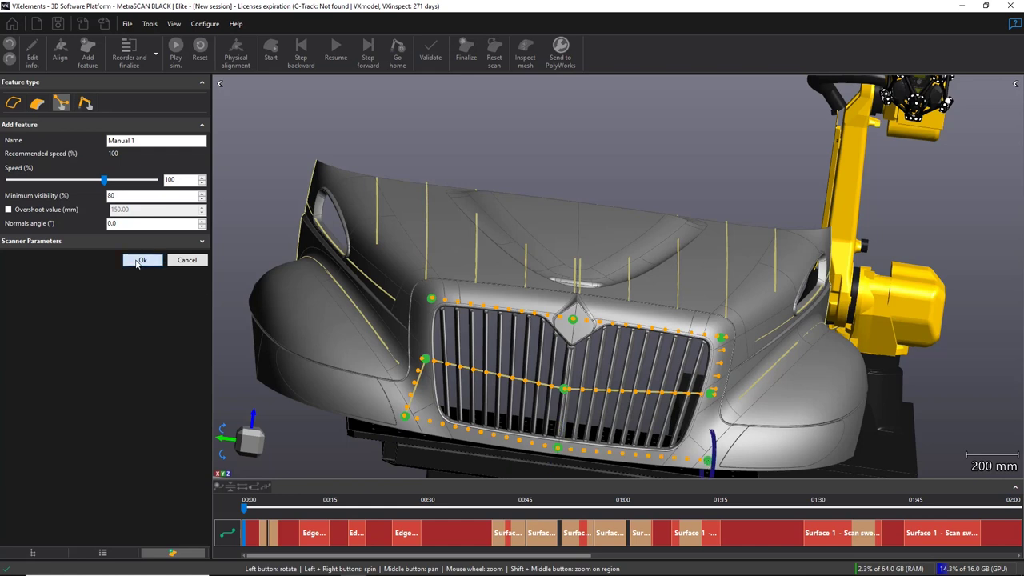
pyautogui.click(141, 260)
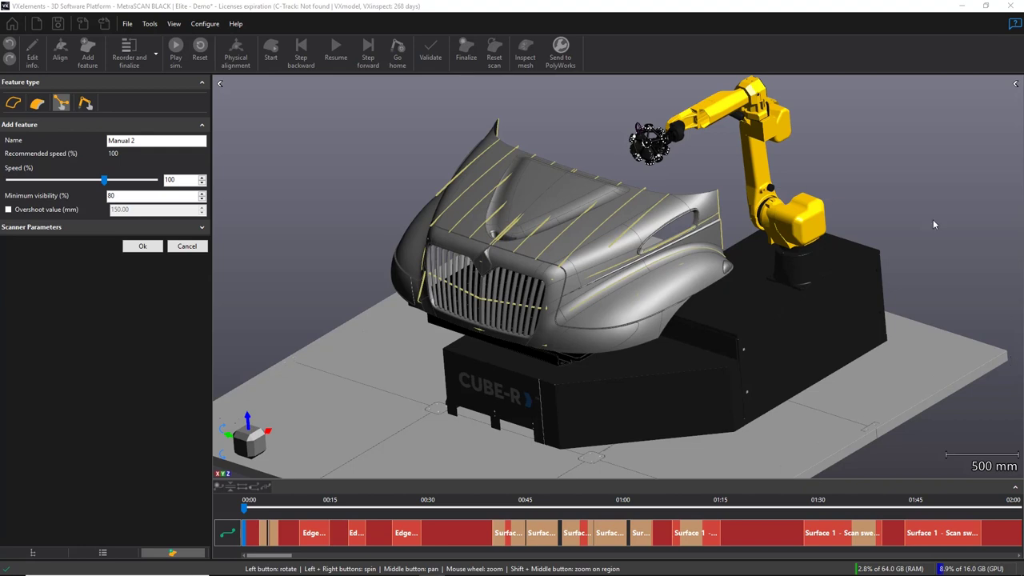
# - Start a new Jog feature to reposition the robot
pyautogui.click(86, 104)
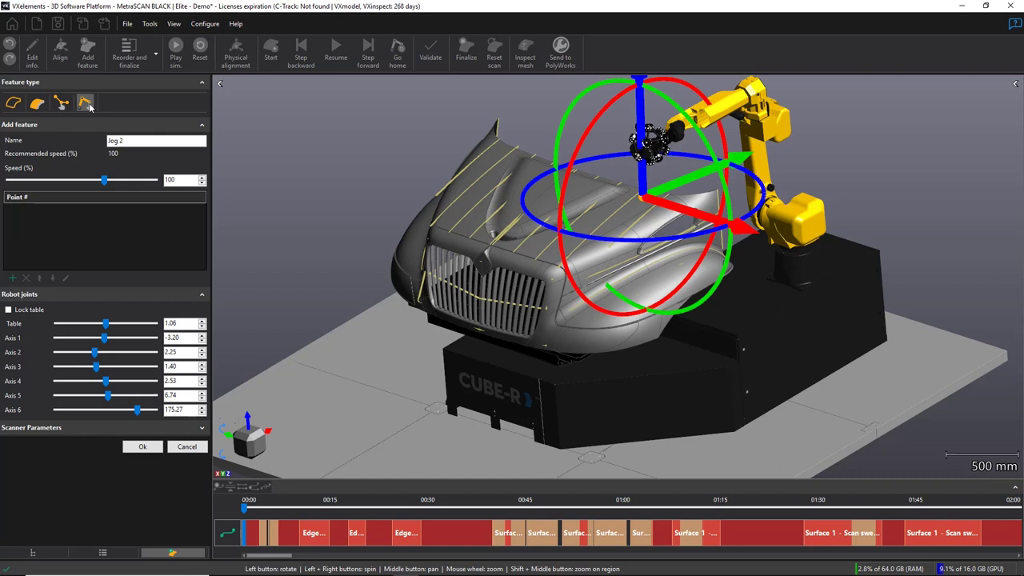
# - Raise the scanner over the hood and turn the table to -240.50
pyautogui.moveTo(403, 227); pyautogui.dragTo(343, 279, button='middle')
pyautogui.scroll(-3, 343, 279)
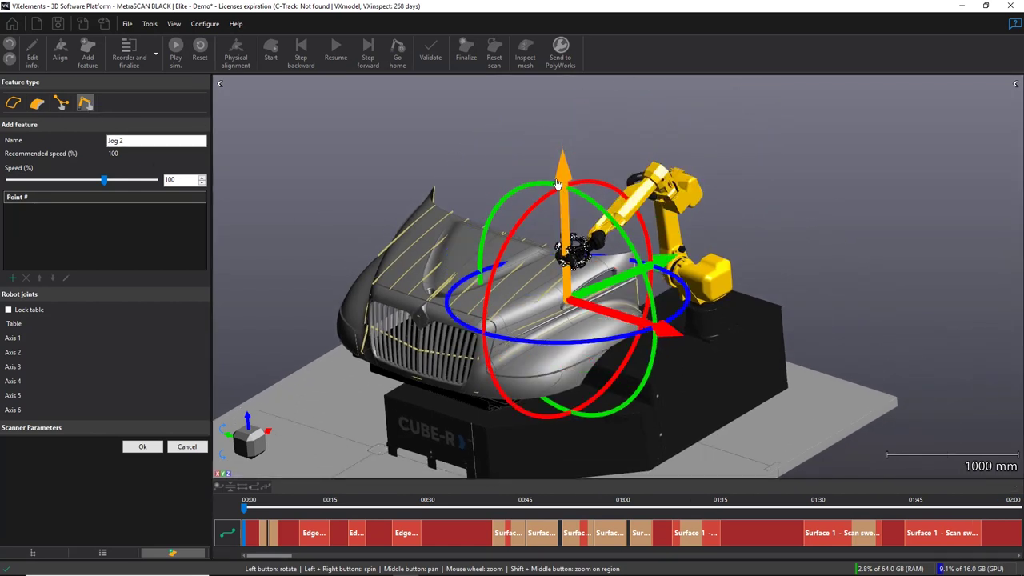
pyautogui.moveTo(558, 185); pyautogui.dragTo(564, 147)
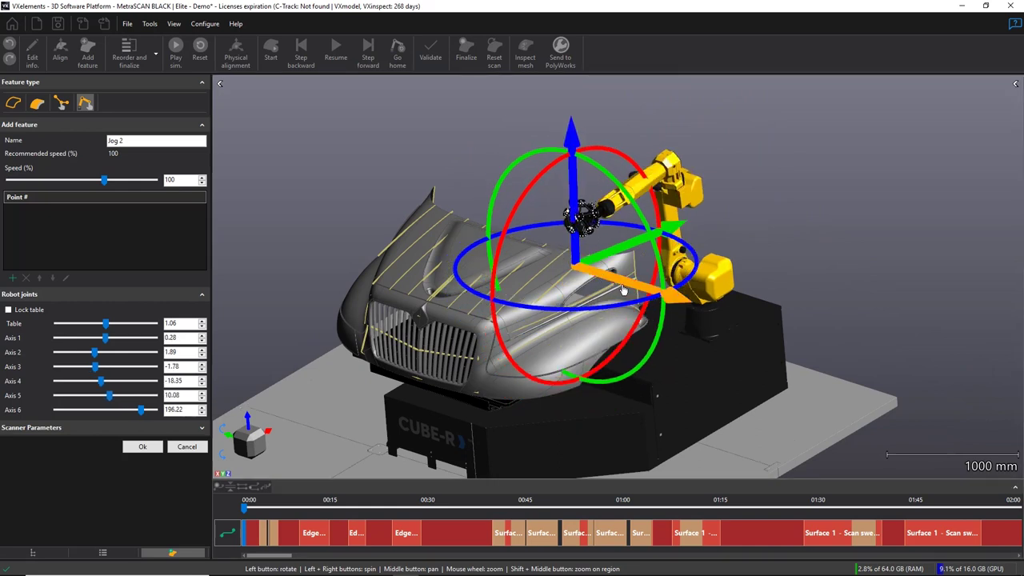
pyautogui.moveTo(623, 290); pyautogui.dragTo(580, 262)
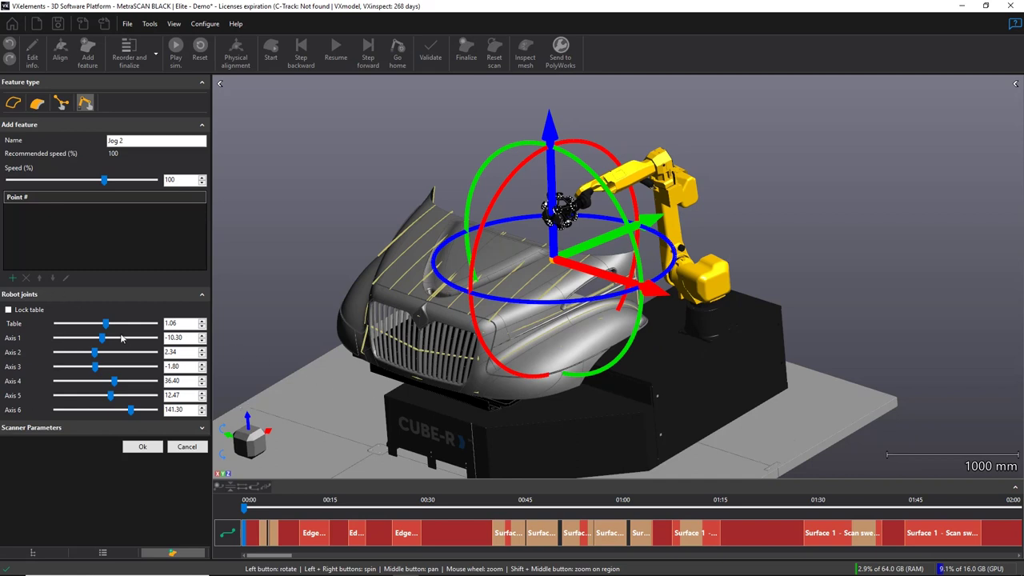
pyautogui.moveTo(110, 324); pyautogui.dragTo(73, 324)
pyautogui.moveTo(792, 388); pyautogui.dragTo(276, 359)
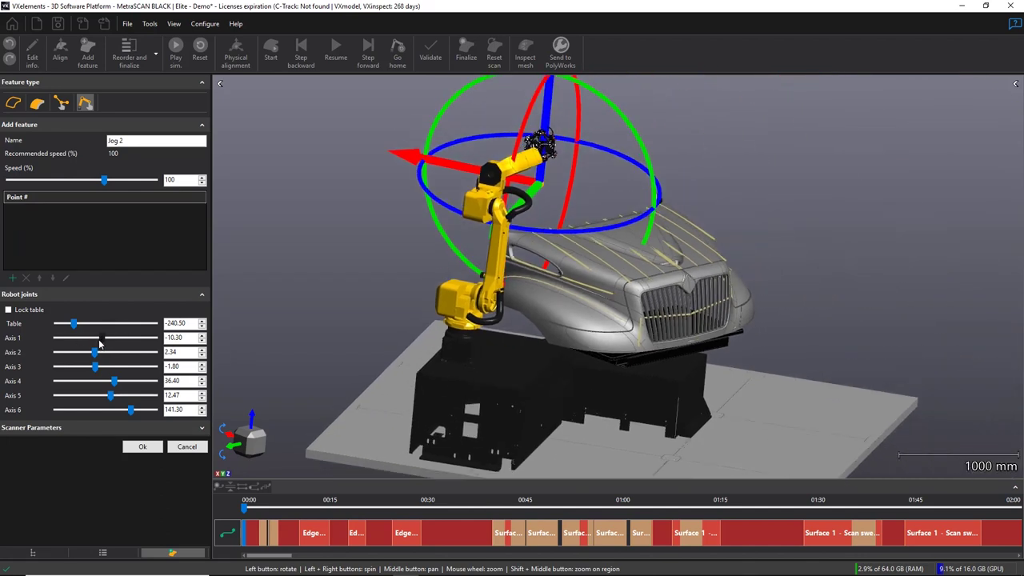
# - Bring the scanner down beside the hood's lower side panel and record it as Point 1
pyautogui.moveTo(102, 338); pyautogui.dragTo(82, 338)
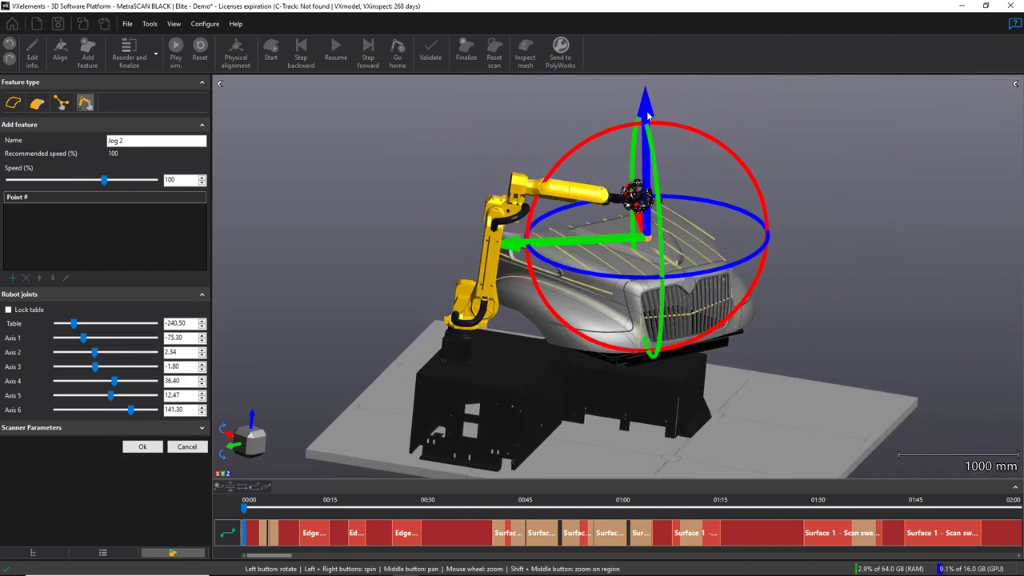
pyautogui.moveTo(644, 138); pyautogui.dragTo(646, 204)
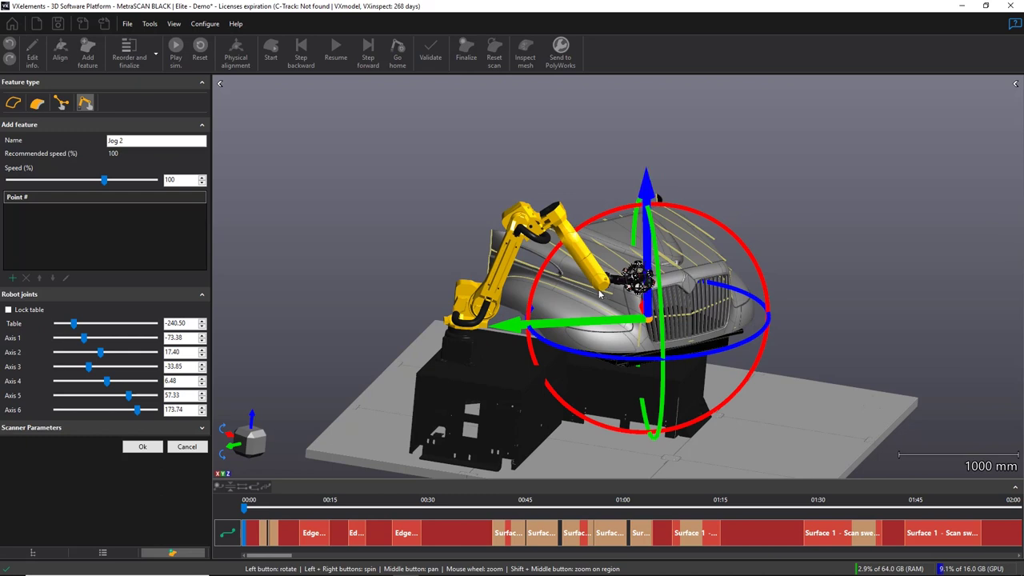
pyautogui.moveTo(601, 324); pyautogui.dragTo(494, 330)
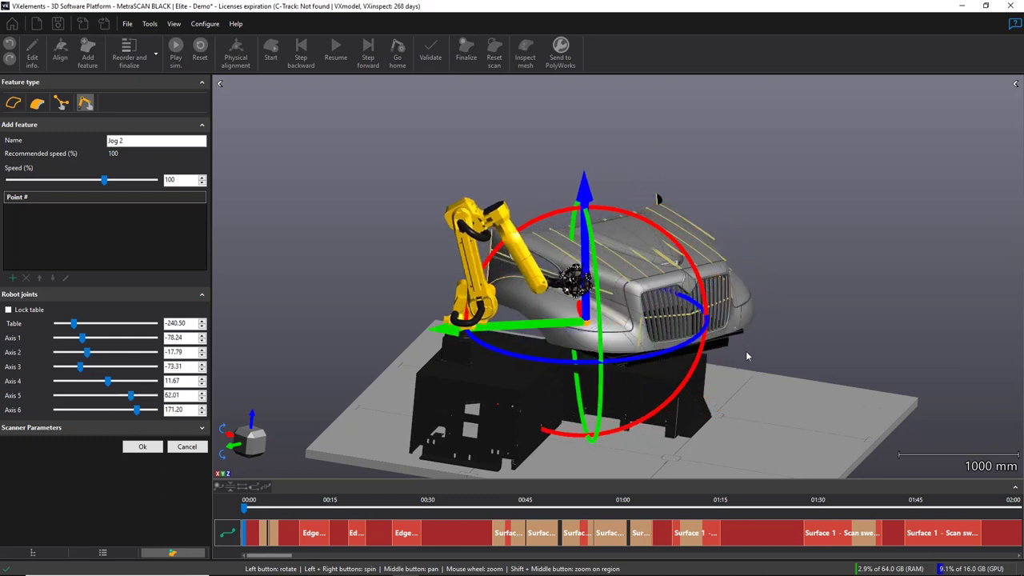
pyautogui.moveTo(749, 357); pyautogui.dragTo(761, 365)
pyautogui.scroll(5, 495, 288)
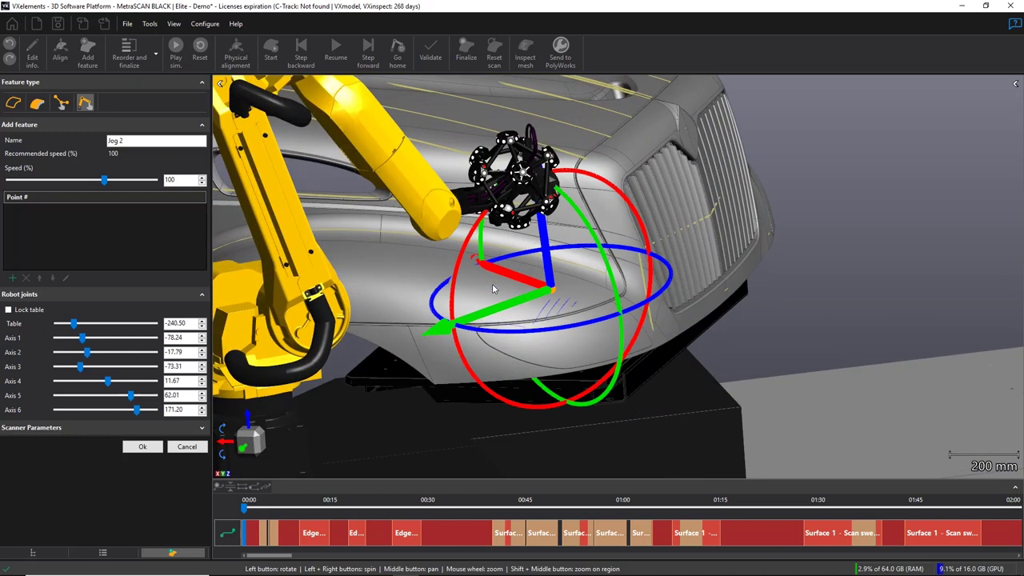
pyautogui.moveTo(528, 283); pyautogui.dragTo(414, 168)
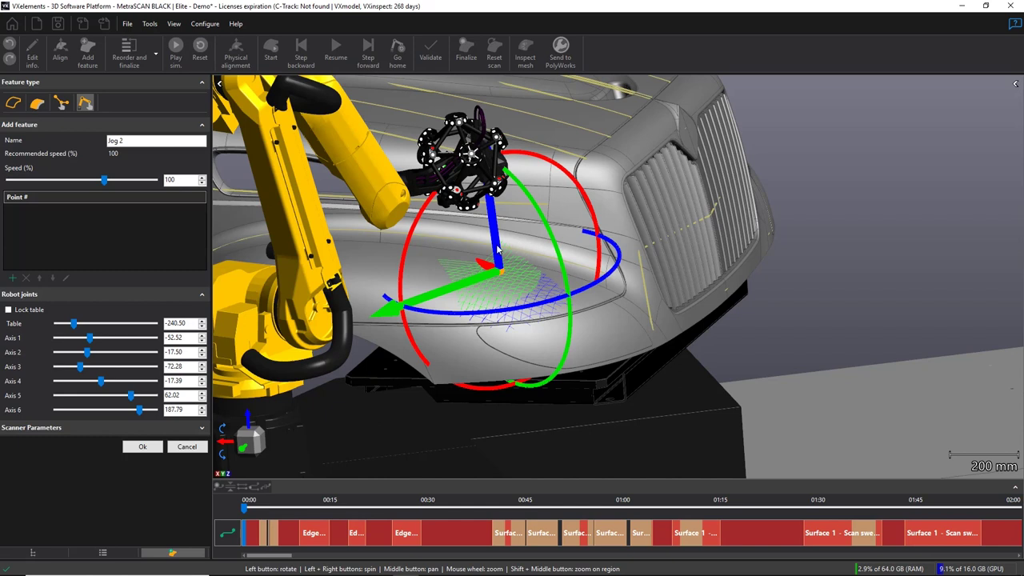
pyautogui.moveTo(495, 234)
pyautogui.mouseDown()
pyautogui.moveTo(493, 259)
pyautogui.moveTo(484, 244)
pyautogui.mouseUp()
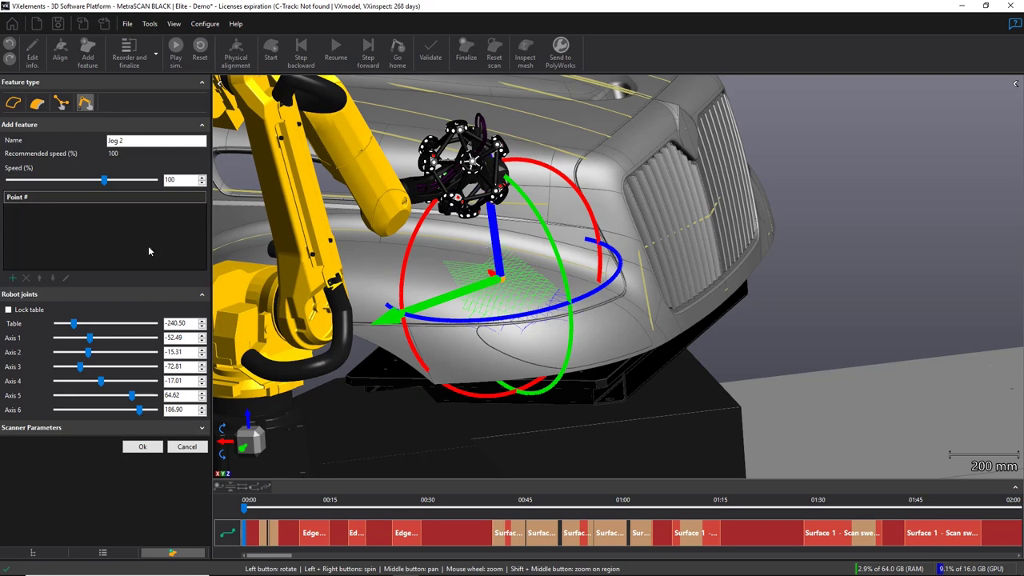
pyautogui.click(12, 278)
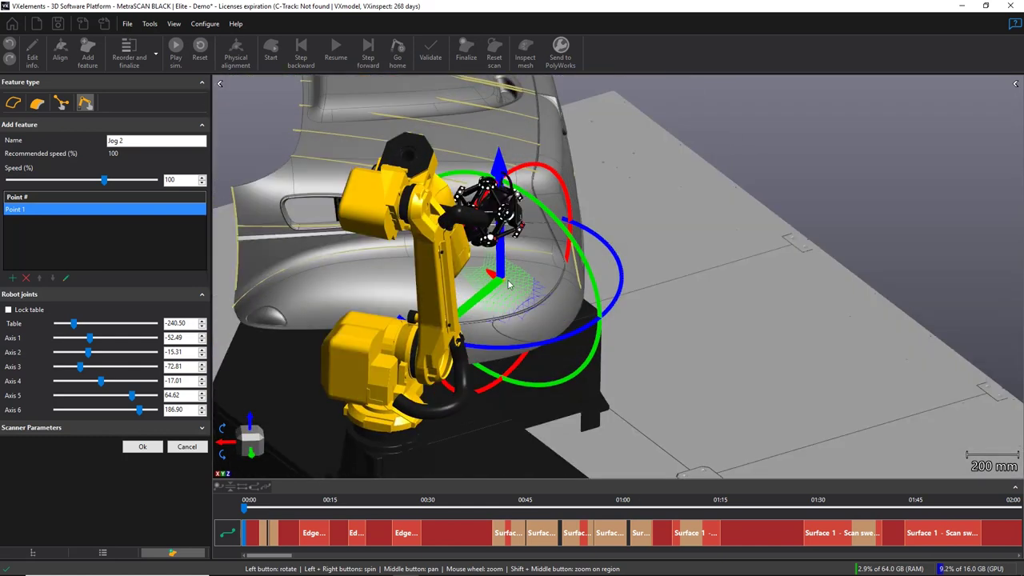
# - Move the scanner to the next waypoint beside the hood, verify it, and expand the timeline
pyautogui.moveTo(508, 285); pyautogui.dragTo(397, 277)
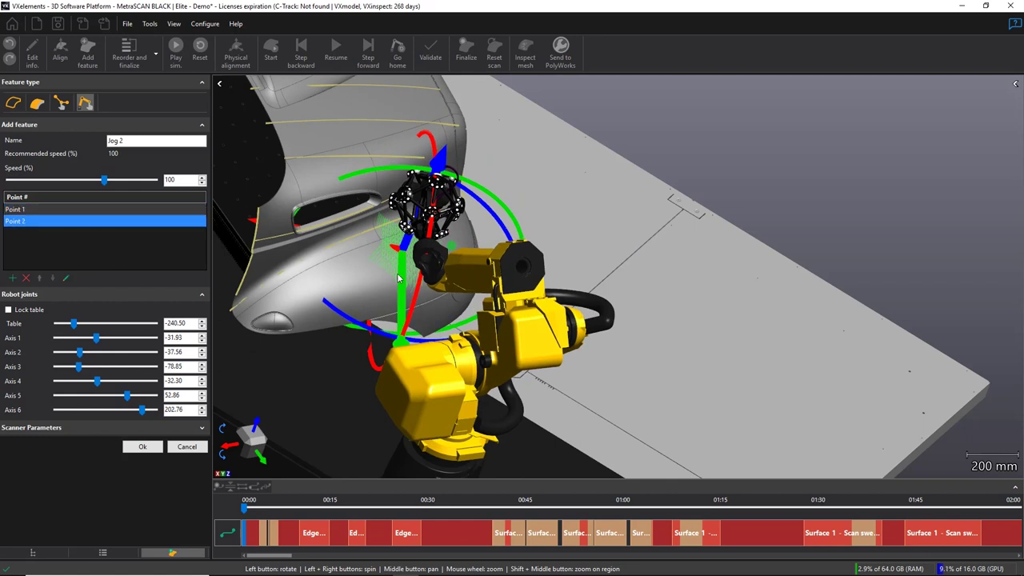
pyautogui.moveTo(457, 263); pyautogui.dragTo(571, 194)
pyautogui.scroll(3, 553, 192)
pyautogui.moveTo(553, 192); pyautogui.dragTo(662, 424, button='middle')
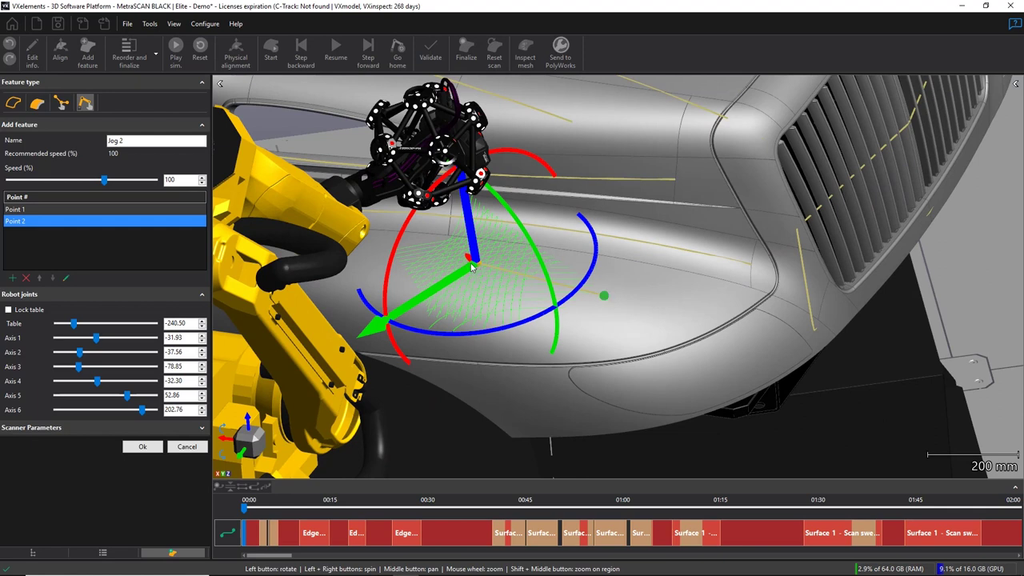
pyautogui.scroll(-5, 472, 268)
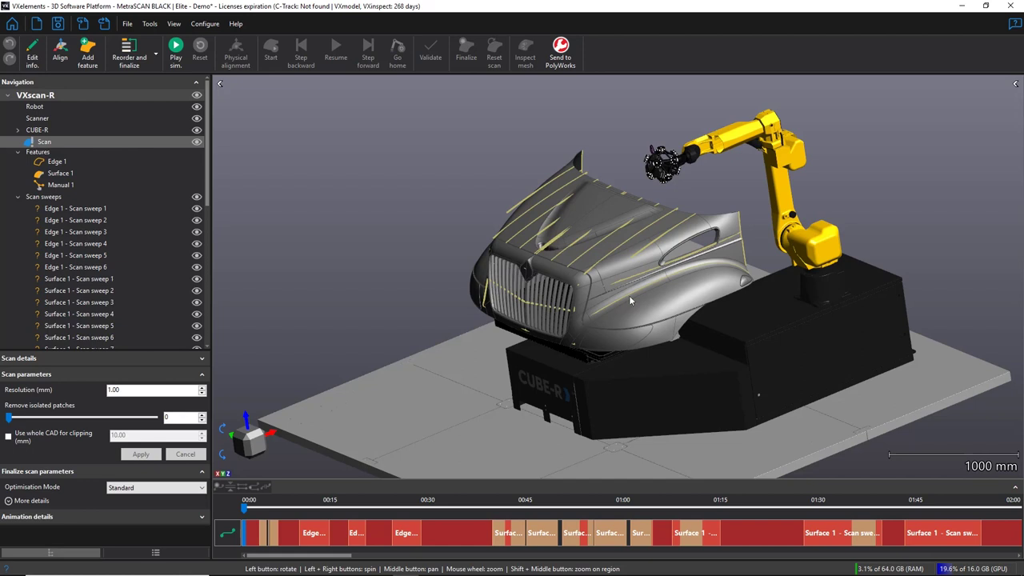
pyautogui.click(486, 488)
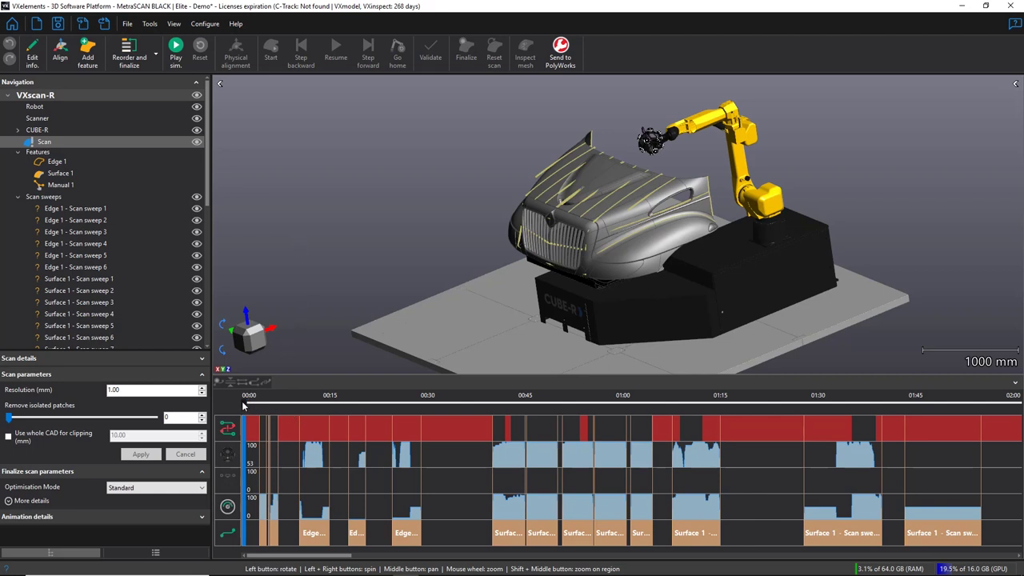
# - Scrub the simulation forward a few seconds, then optimise the sweep order and finalize the program
pyautogui.moveTo(244, 407); pyautogui.dragTo(324, 416)
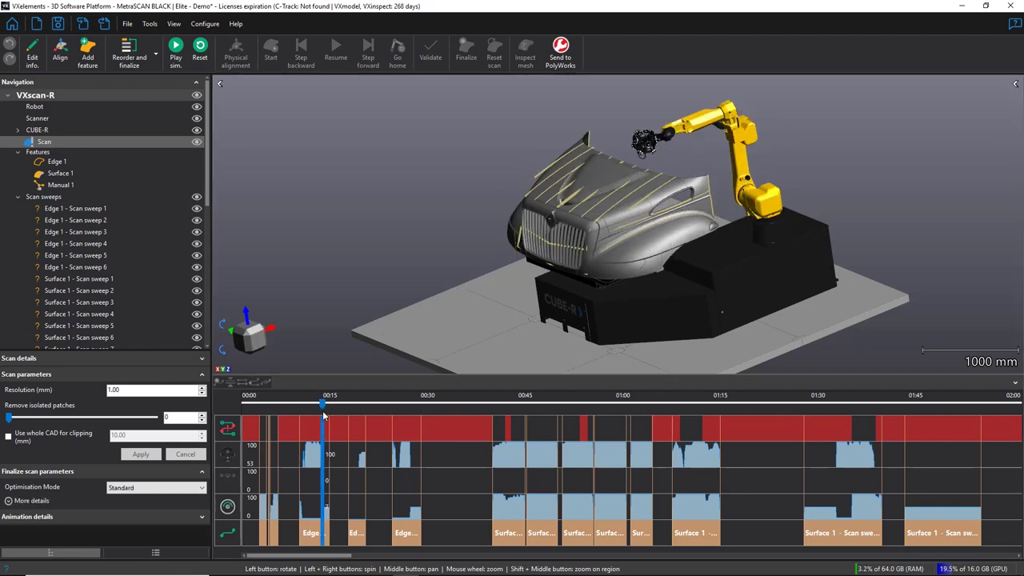
pyautogui.click(144, 68)
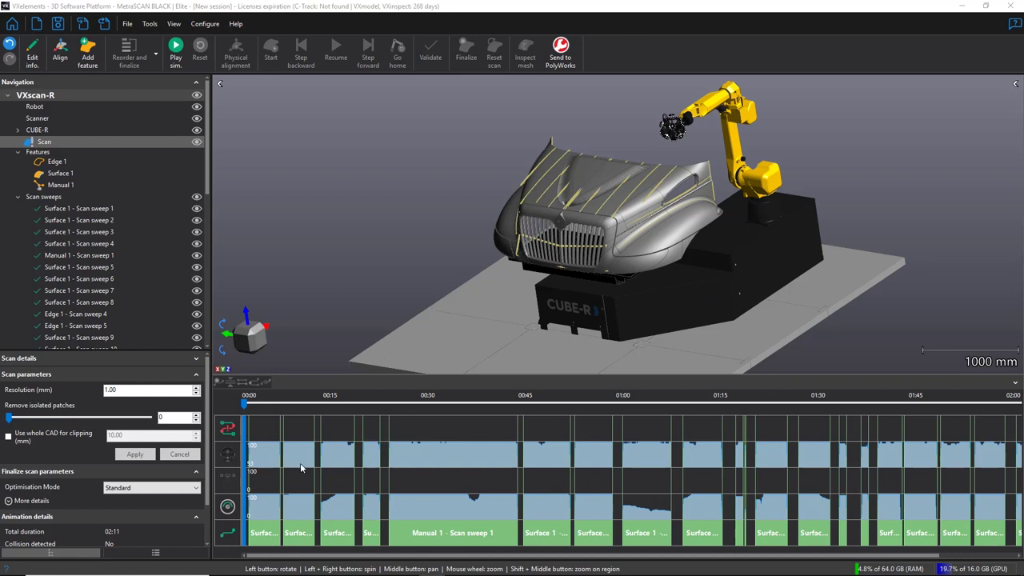
# - Display the CAD hood as transparent surfaces and boundaries, then play the scan simulation
pyautogui.click(157, 552)
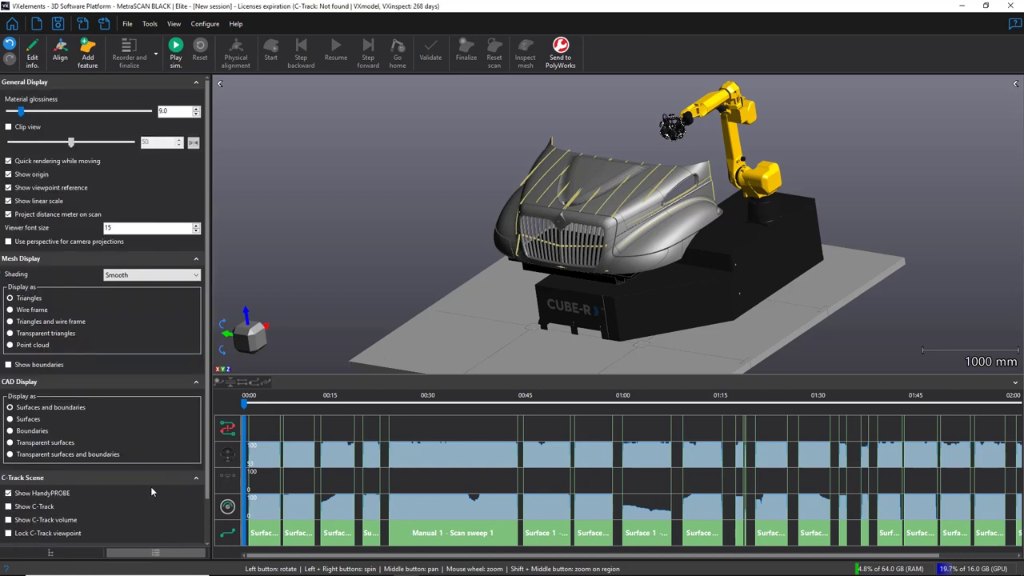
pyautogui.click(10, 454)
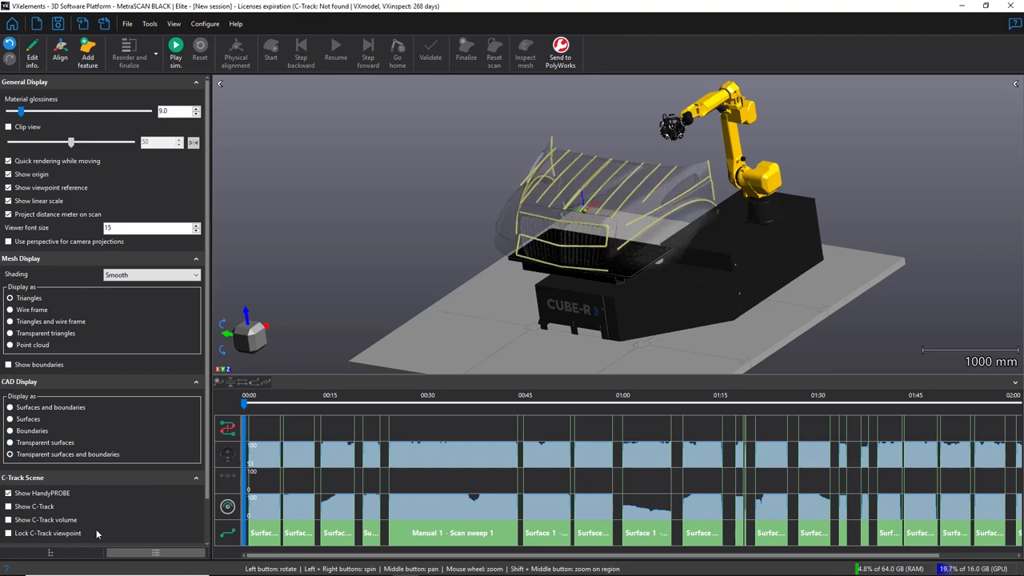
pyautogui.click(50, 552)
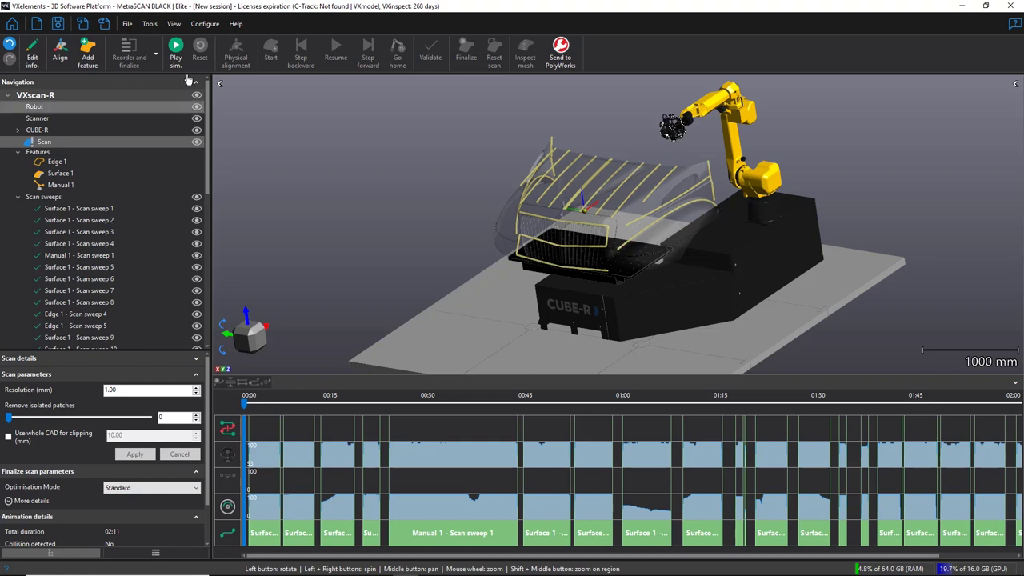
pyautogui.click(176, 48)
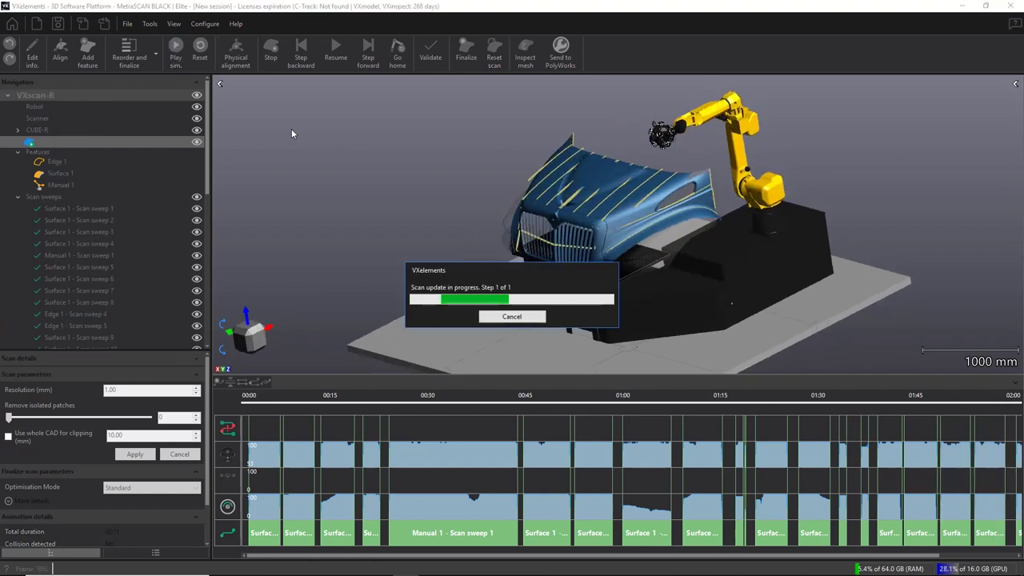
# - Zoom and rotate the 3D view to inspect the simulated scan mesh on the hood and grille
pyautogui.scroll(3, 617, 191)
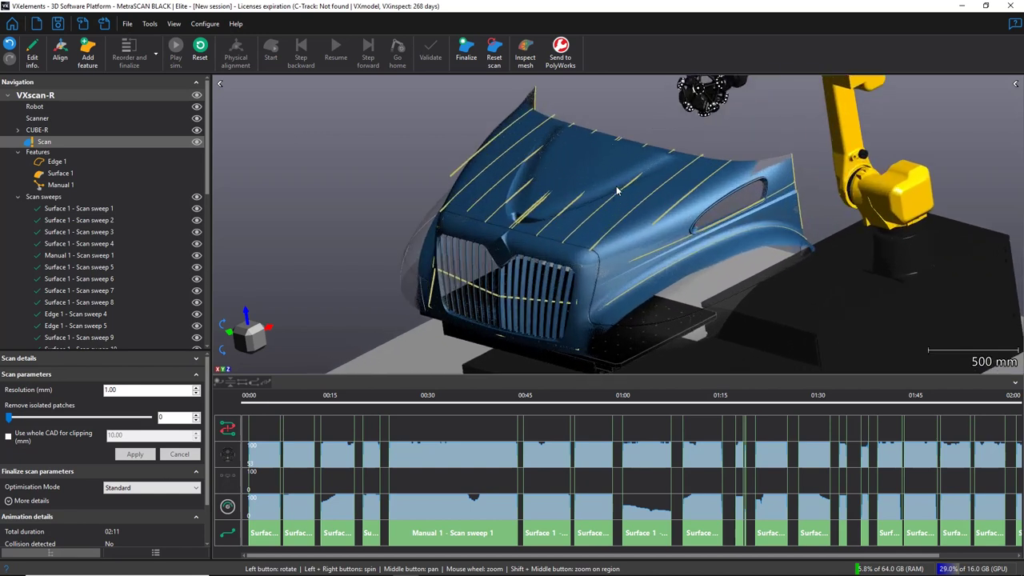
pyautogui.moveTo(617, 191); pyautogui.dragTo(567, 176)
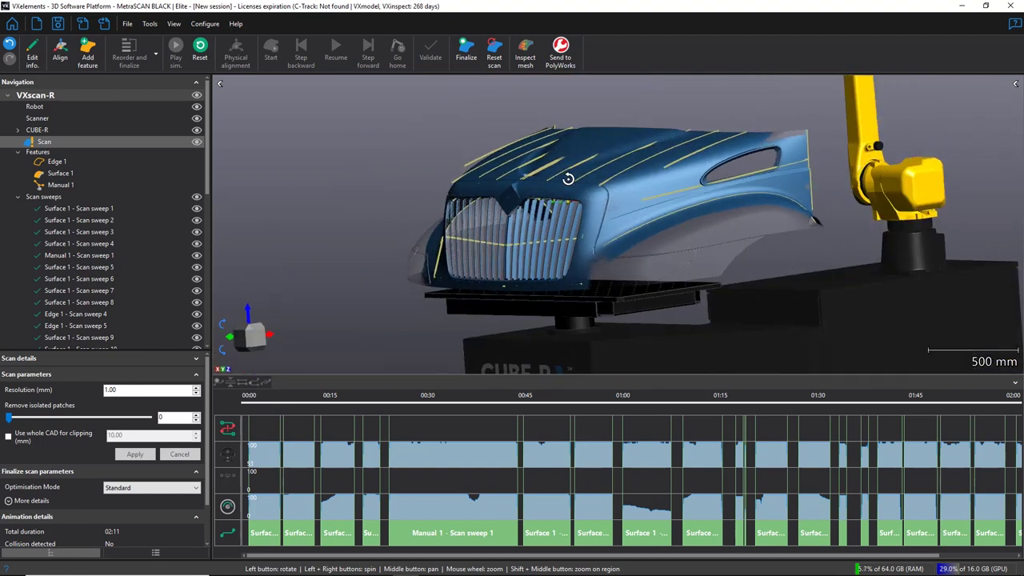
pyautogui.scroll(3, 648, 184)
pyautogui.moveTo(649, 184); pyautogui.dragTo(632, 255)
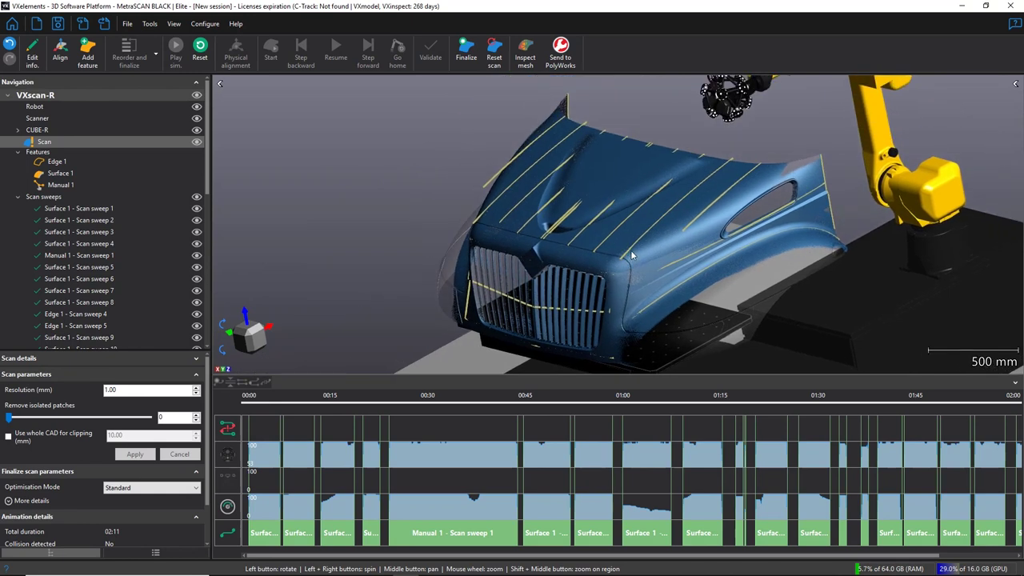